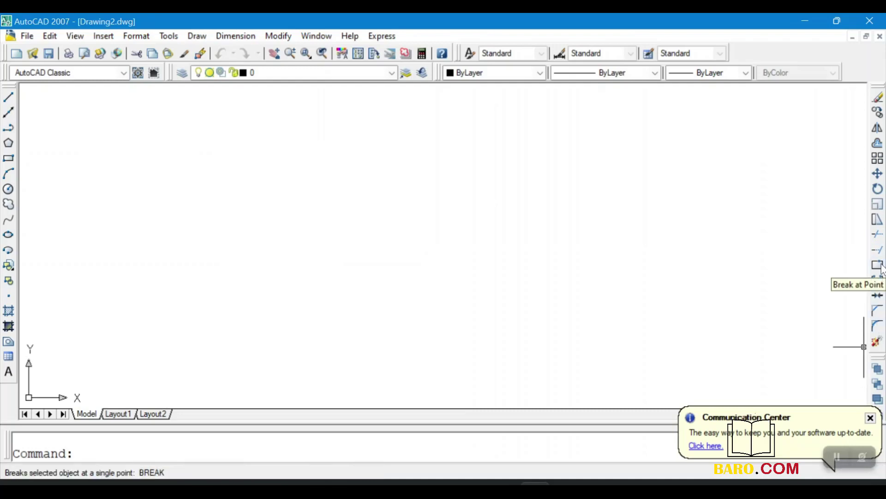
Step: Draw a horizontal line 60 units long across the middle of the drawing area
{"action": "left_click", "coordinate": [9, 97]}
{"action": "left_click", "coordinate": [262, 219]}
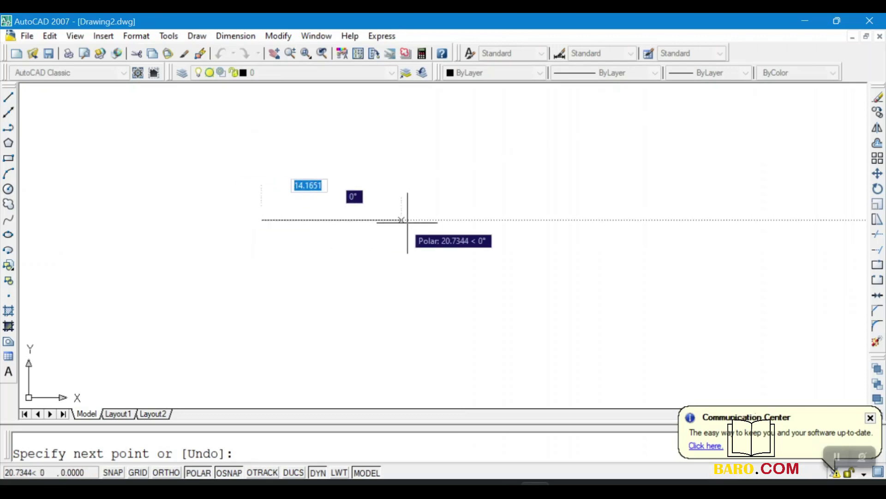
{"action": "type", "text": "60"}
{"action": "key", "text": "Return"}
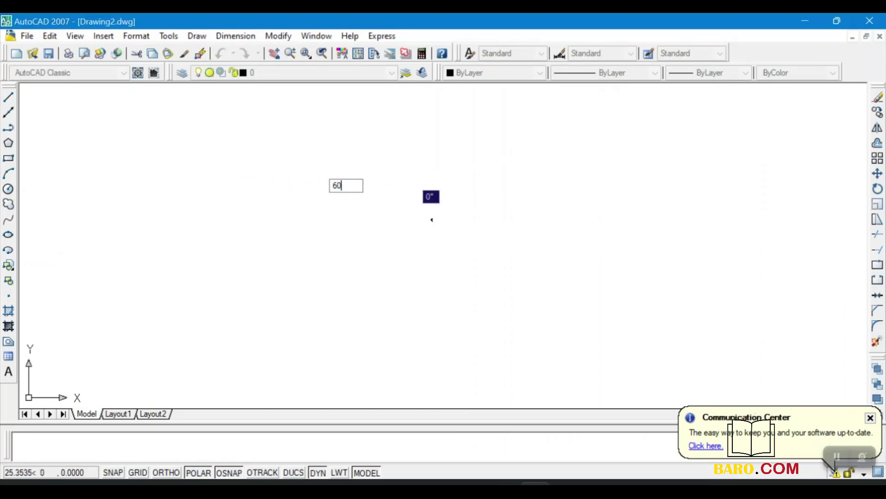
{"action": "right_click", "coordinate": [432, 222]}
{"action": "left_click", "coordinate": [503, 233]}
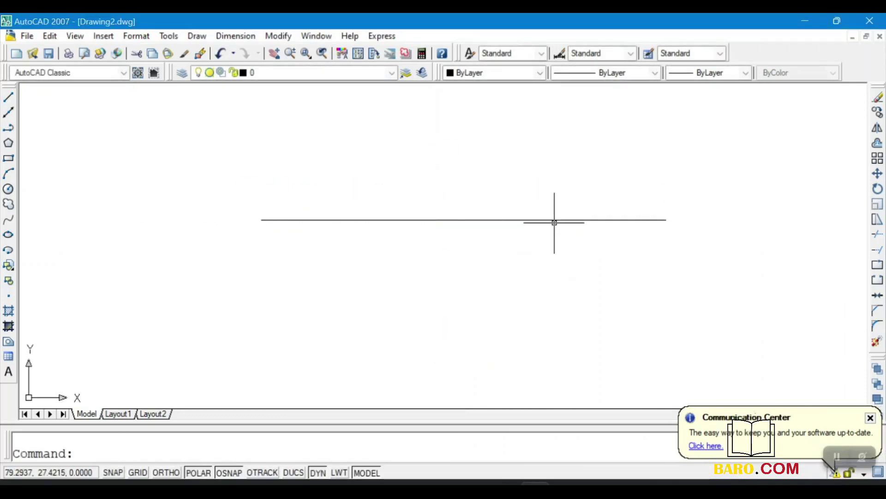
Step: Place a single point on the right endpoint of the line
{"action": "left_click", "coordinate": [201, 36]}
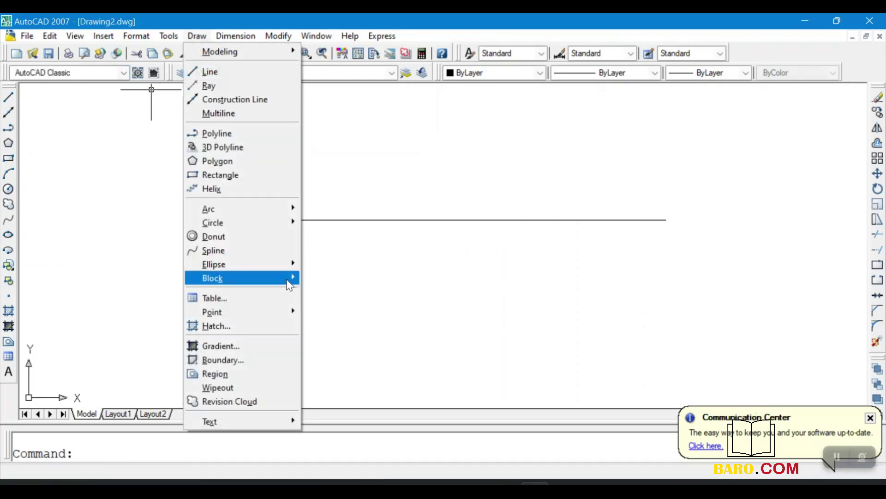
{"action": "mouse_move", "coordinate": [279, 310]}
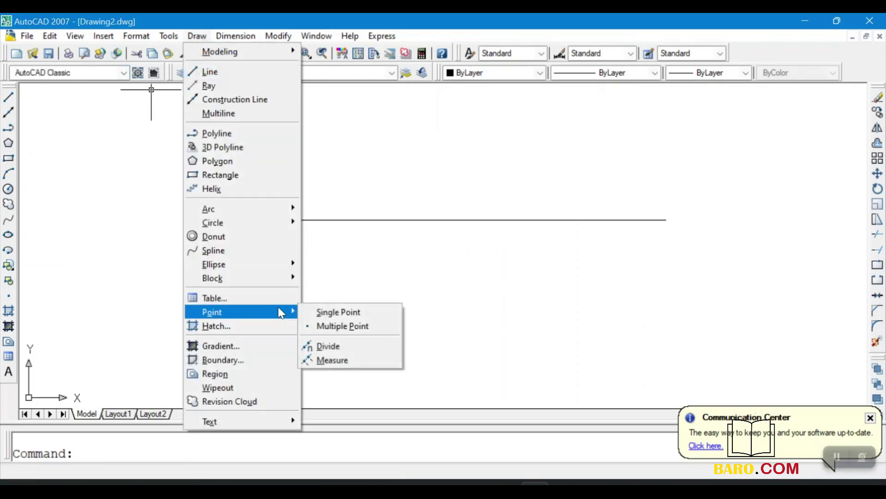
{"action": "left_click", "coordinate": [340, 311]}
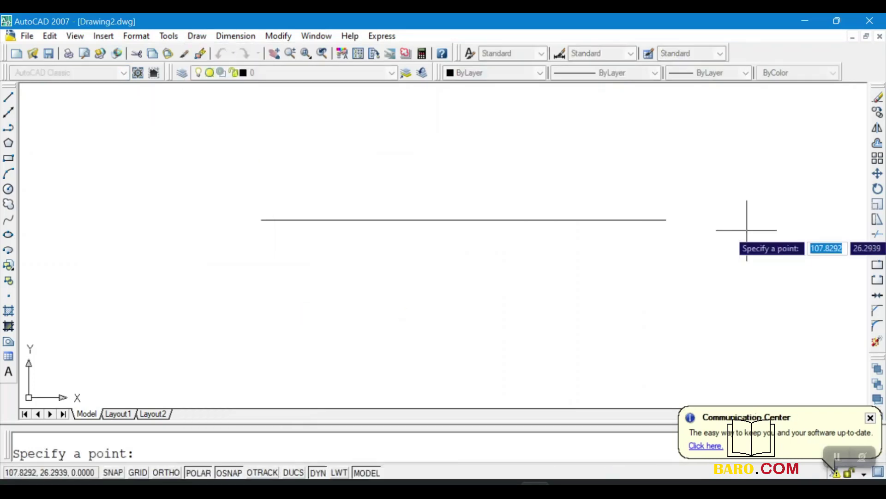
{"action": "left_click", "coordinate": [667, 220]}
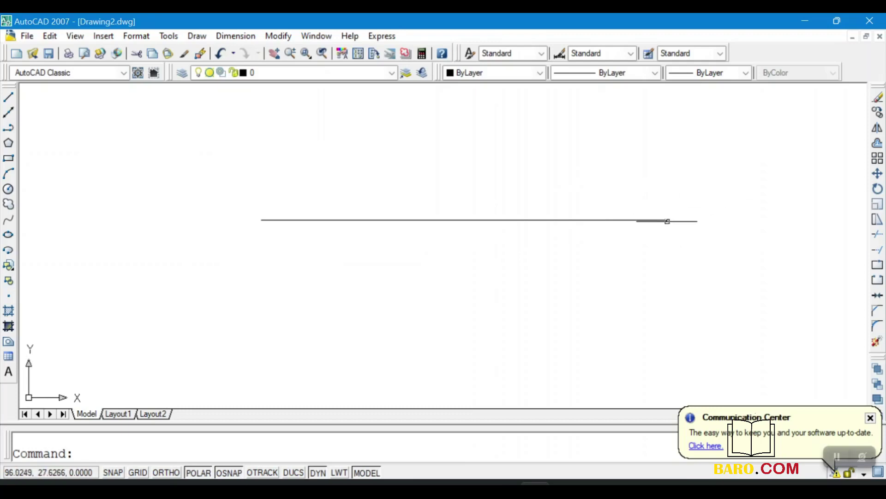
Step: Place another single point on the line, slightly left of its midpoint
{"action": "left_click", "coordinate": [197, 36]}
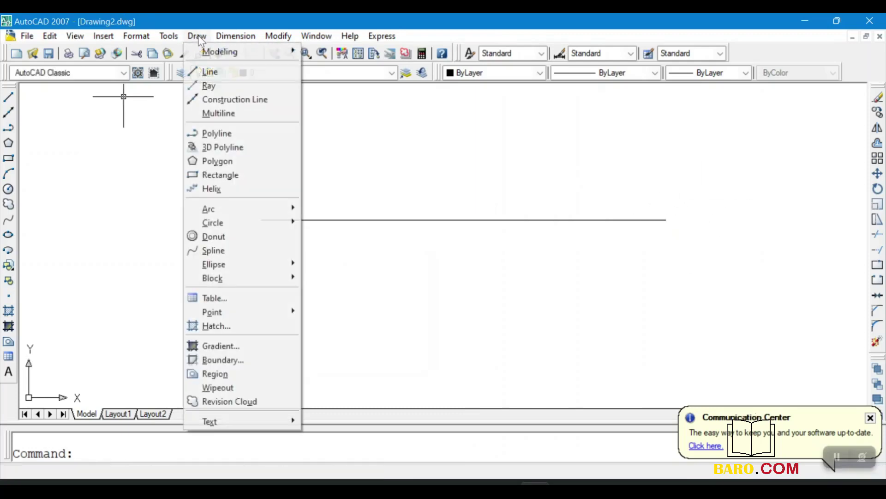
{"action": "mouse_move", "coordinate": [295, 310]}
{"action": "left_click", "coordinate": [354, 312]}
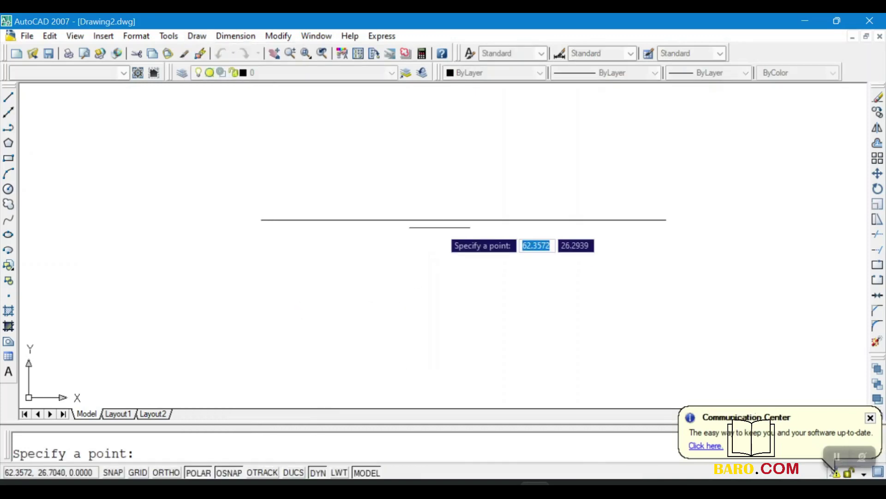
{"action": "left_click", "coordinate": [439, 219]}
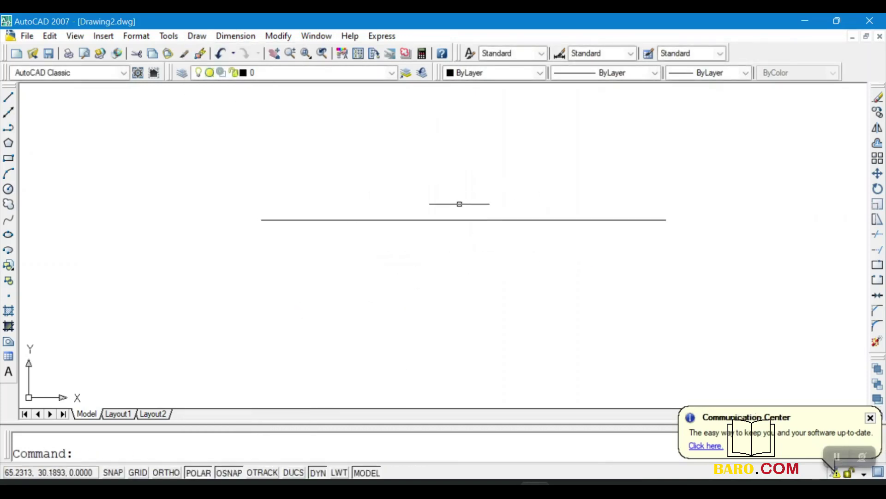
Step: Set the point style to the circle with an X through it
{"action": "left_click", "coordinate": [131, 35]}
{"action": "left_click", "coordinate": [206, 196]}
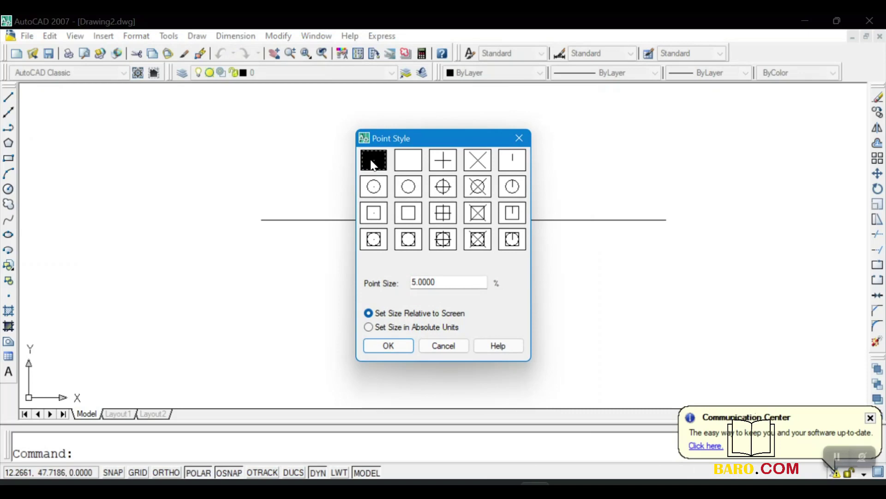
{"action": "left_click", "coordinate": [480, 186]}
{"action": "left_click", "coordinate": [396, 349]}
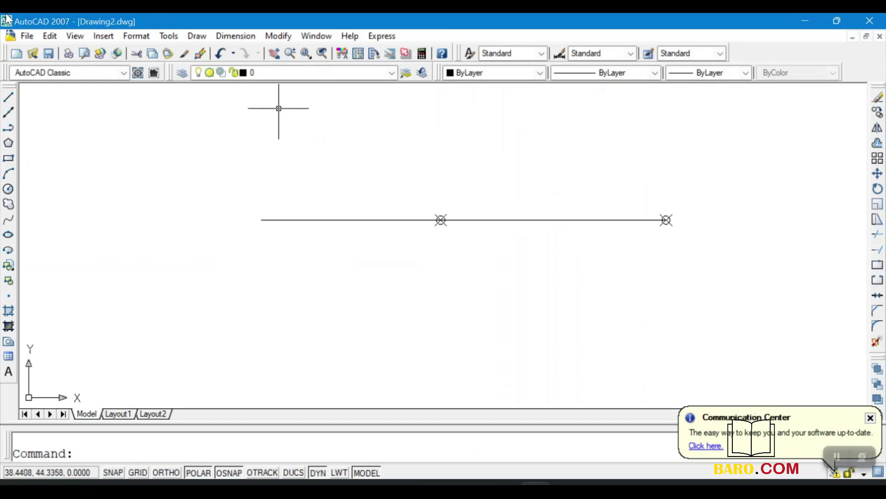
Step: Place a single point on the line, about midway between the two existing point markers
{"action": "left_click", "coordinate": [198, 37]}
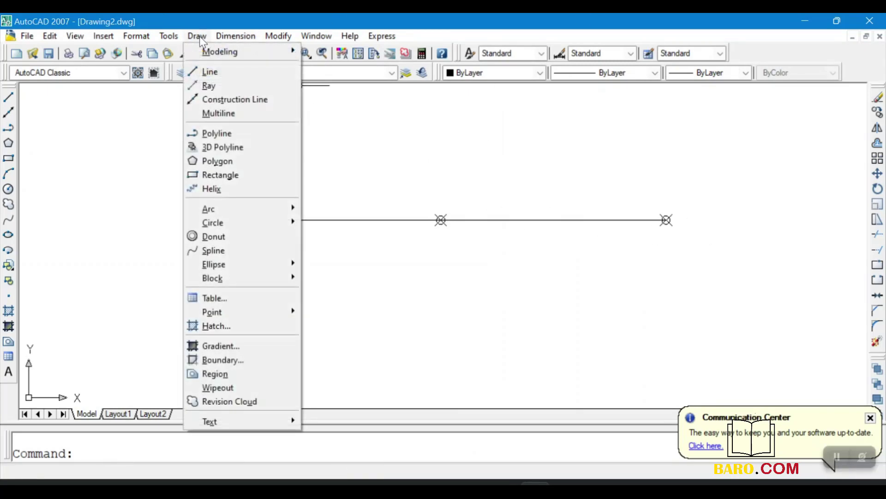
{"action": "mouse_move", "coordinate": [282, 312]}
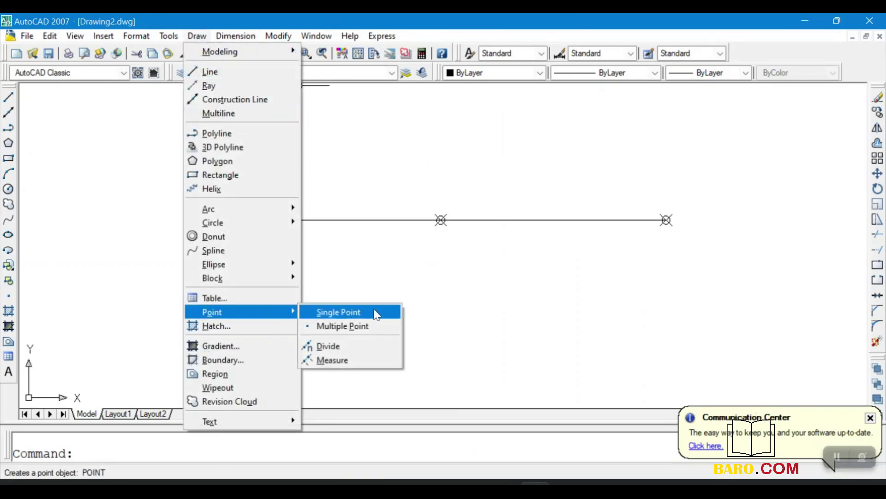
{"action": "left_click", "coordinate": [377, 312]}
{"action": "left_click", "coordinate": [554, 220]}
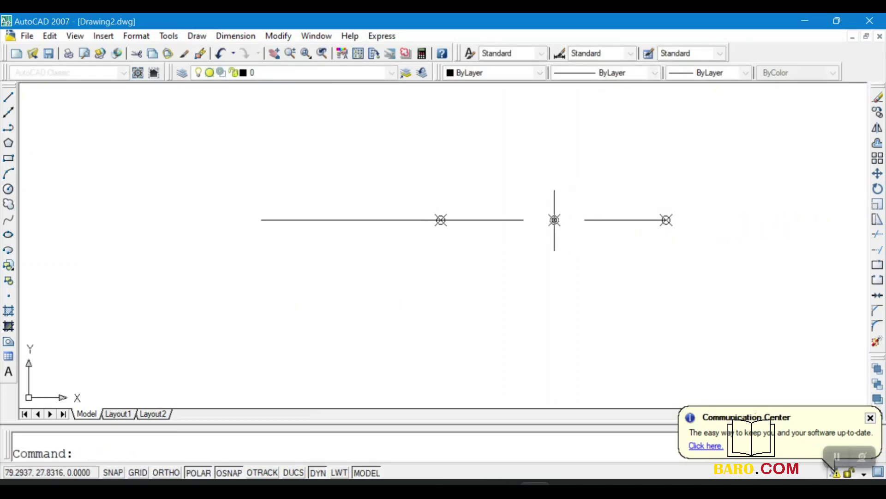
Step: Place three points with the Multiple Point command along the line between its left end and the leftmost marker
{"action": "left_click", "coordinate": [200, 37]}
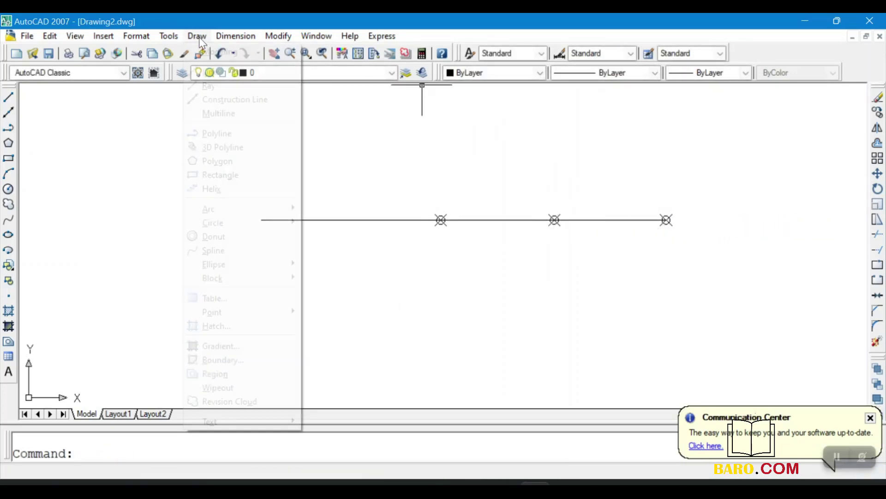
{"action": "mouse_move", "coordinate": [284, 319]}
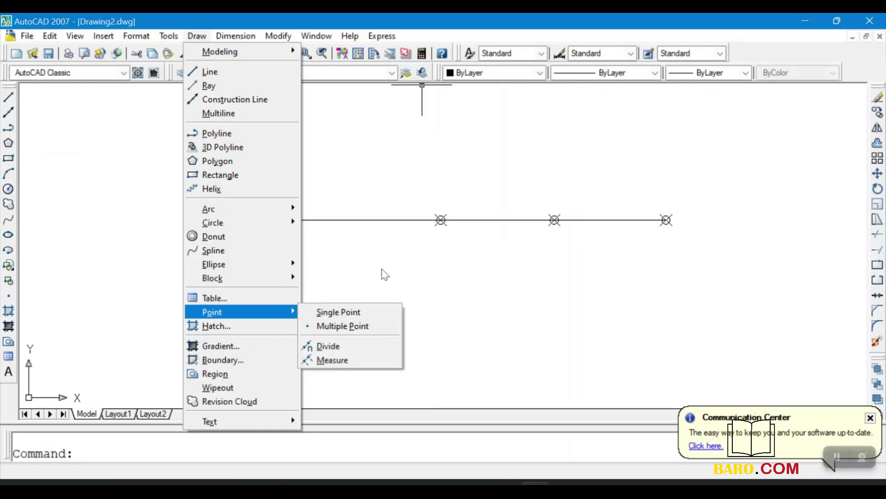
{"action": "left_click", "coordinate": [353, 325]}
{"action": "left_click", "coordinate": [385, 220]}
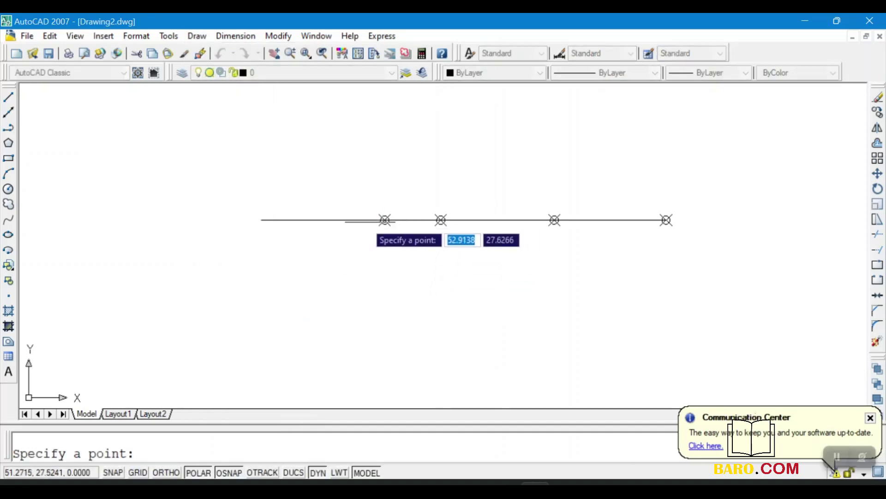
{"action": "left_click", "coordinate": [333, 220]}
{"action": "left_click", "coordinate": [283, 219]}
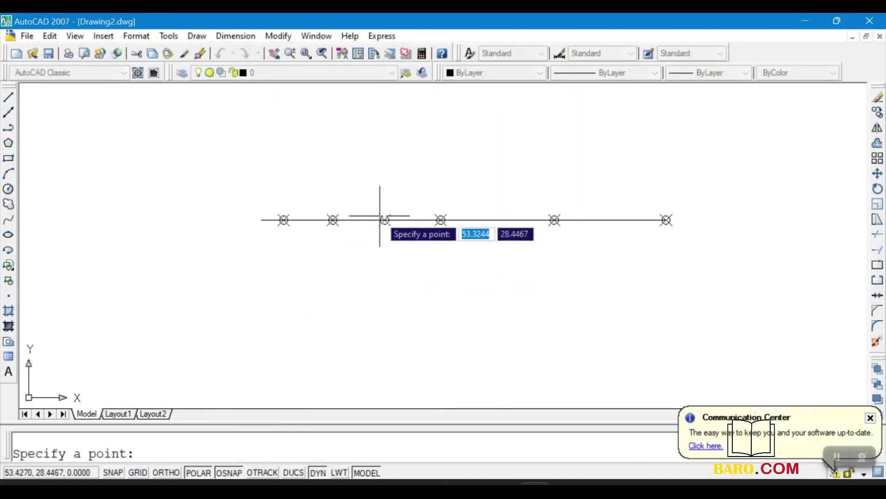
{"action": "key", "text": "Escape"}
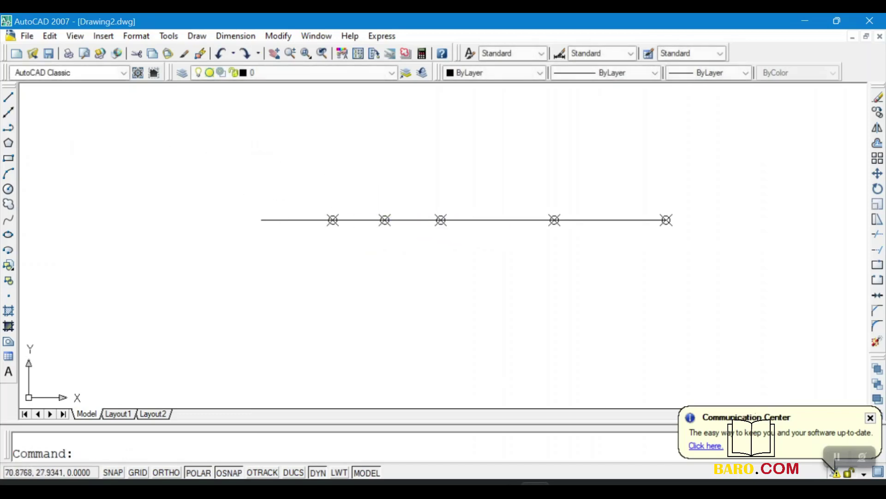
Step: Draw a horizontal line directly over the existing one, from its left endpoint to its right endpoint
{"action": "left_click", "coordinate": [206, 36]}
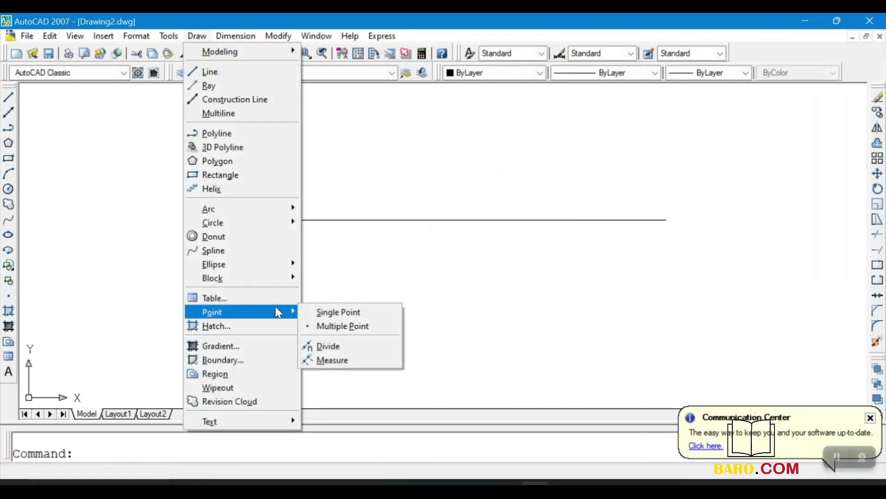
{"action": "left_click", "coordinate": [349, 346]}
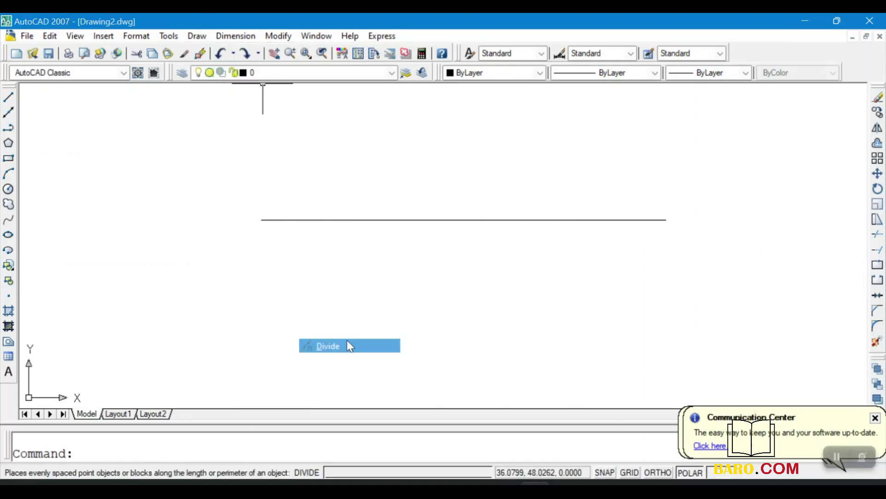
{"action": "left_click", "coordinate": [9, 97]}
{"action": "left_click", "coordinate": [261, 220]}
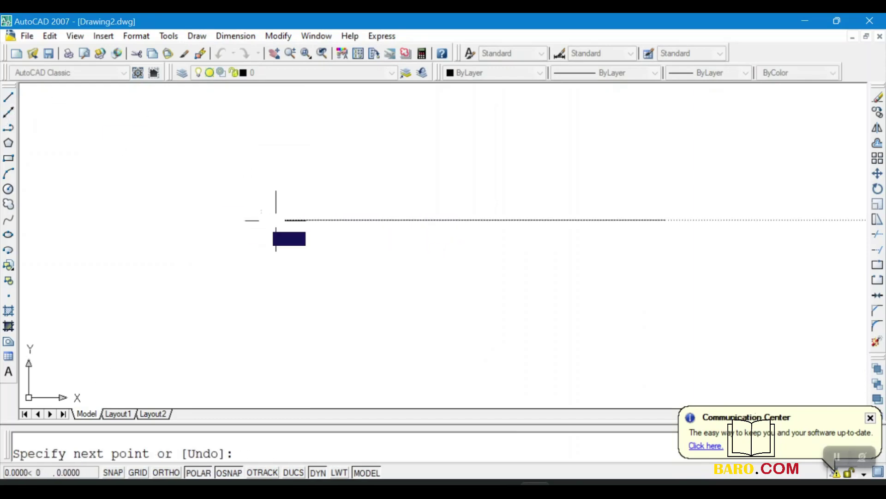
{"action": "left_click", "coordinate": [665, 220]}
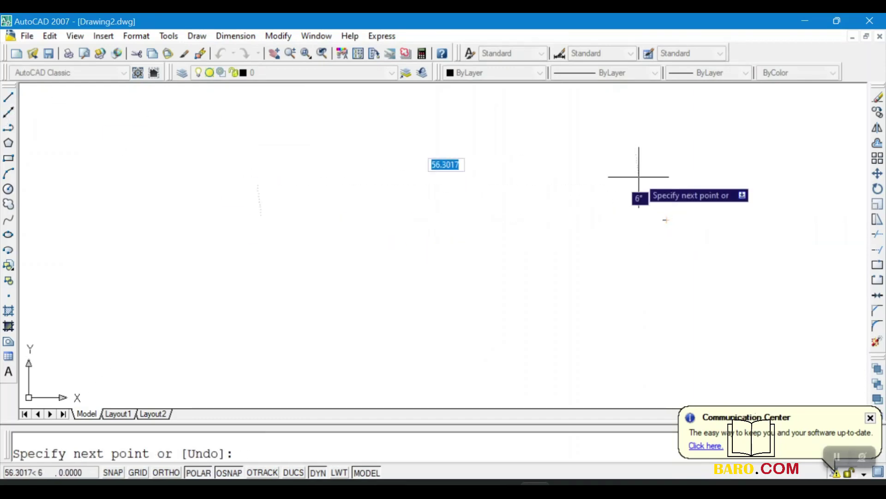
{"action": "key", "text": "Return"}
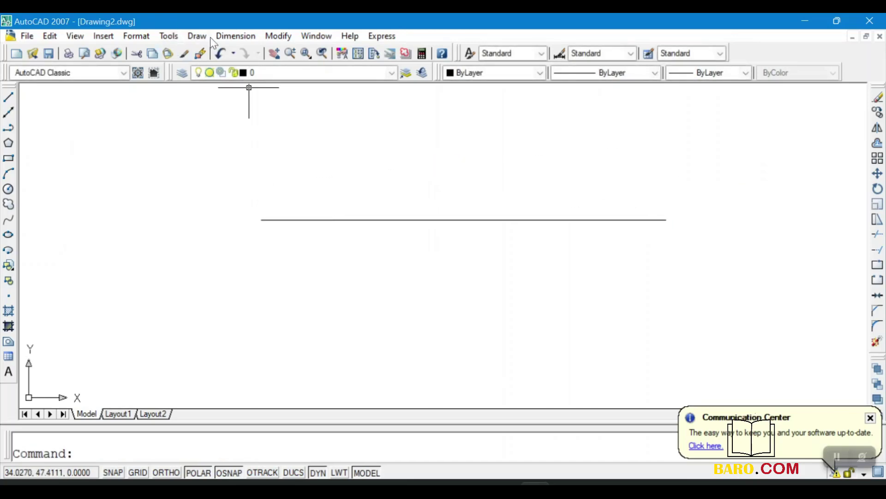
Step: Divide the horizontal line into three equal segments with the Divide command
{"action": "left_click", "coordinate": [197, 36]}
{"action": "mouse_move", "coordinate": [285, 314]}
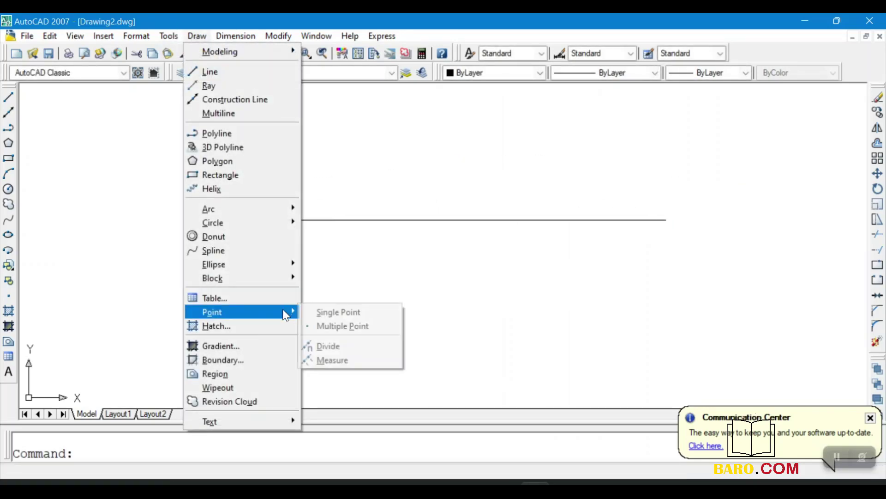
{"action": "left_click", "coordinate": [330, 346]}
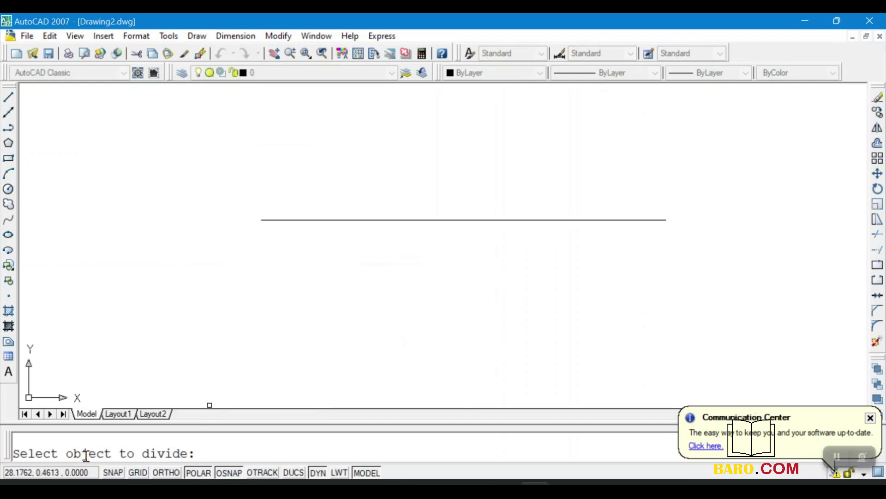
{"action": "left_click", "coordinate": [351, 220]}
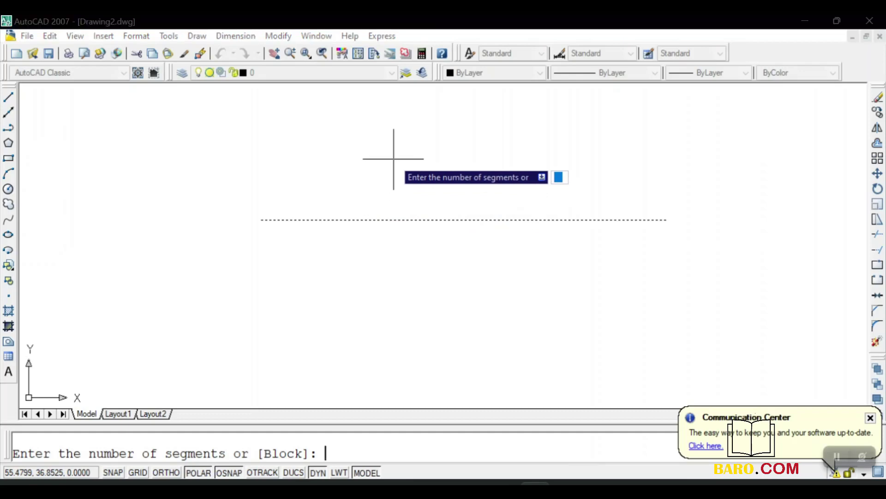
{"action": "key", "text": "Return"}
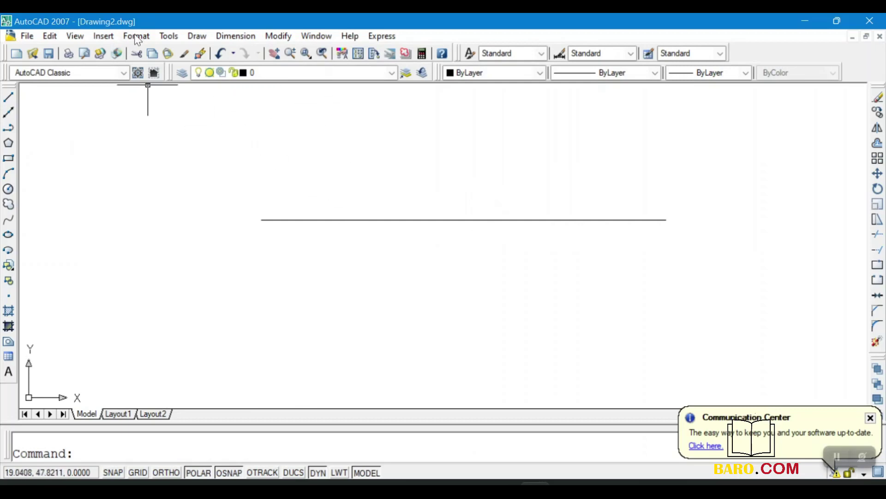
Step: Change the point style to the circle crossed by an X so the division points show on the line
{"action": "left_click", "coordinate": [135, 34]}
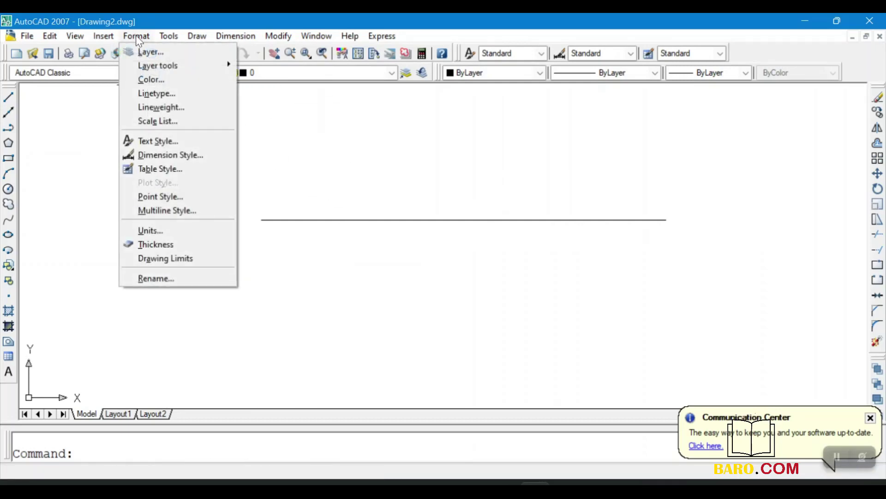
{"action": "left_click", "coordinate": [181, 196]}
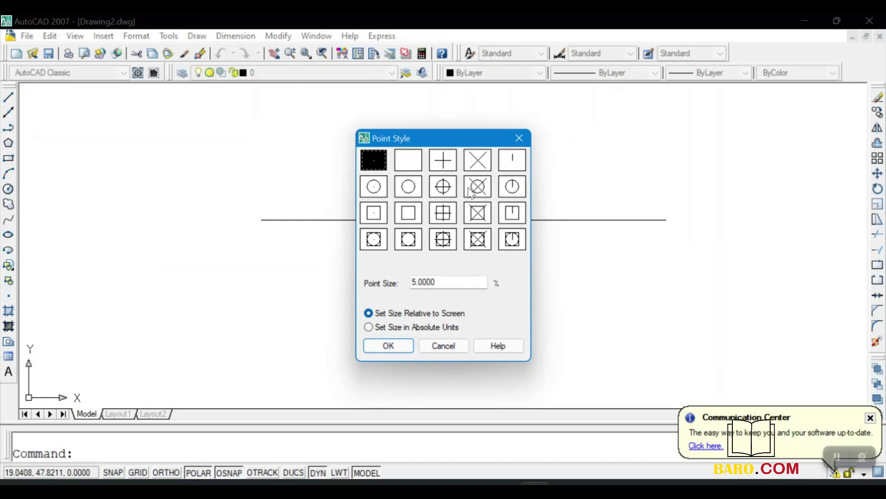
{"action": "left_click", "coordinate": [473, 189]}
{"action": "left_click", "coordinate": [390, 346]}
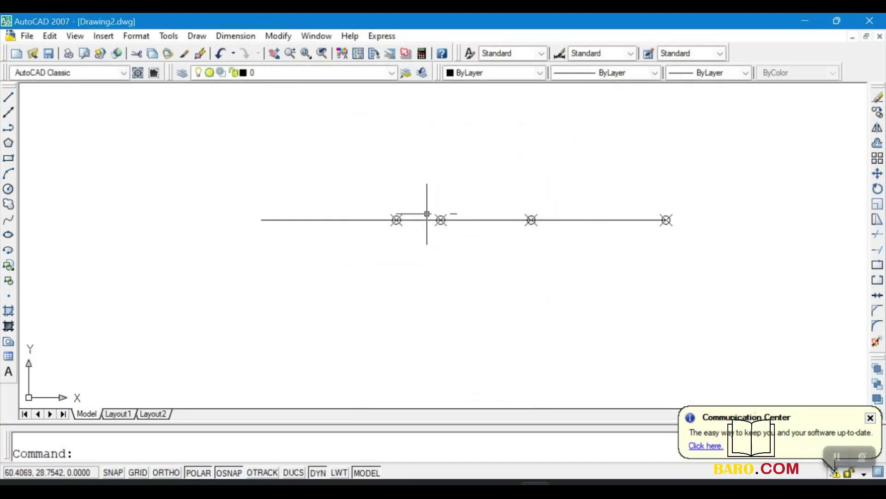
Step: Delete all the point markers from the horizontal line, including the one at its right end
{"action": "scroll", "coordinate": [388, 206], "scroll_direction": "up", "scroll_amount": 5}
{"action": "left_click", "coordinate": [386, 207]}
{"action": "left_click", "coordinate": [436, 269]}
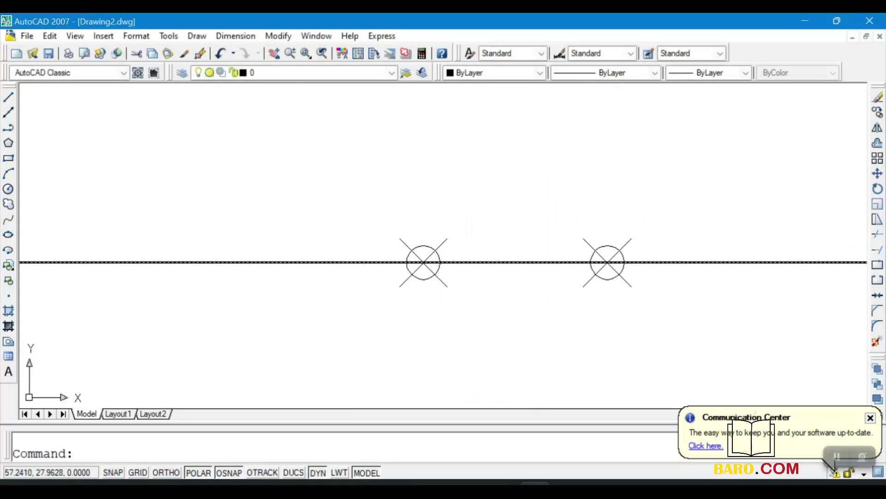
{"action": "key", "text": "Delete"}
{"action": "left_click", "coordinate": [631, 240]}
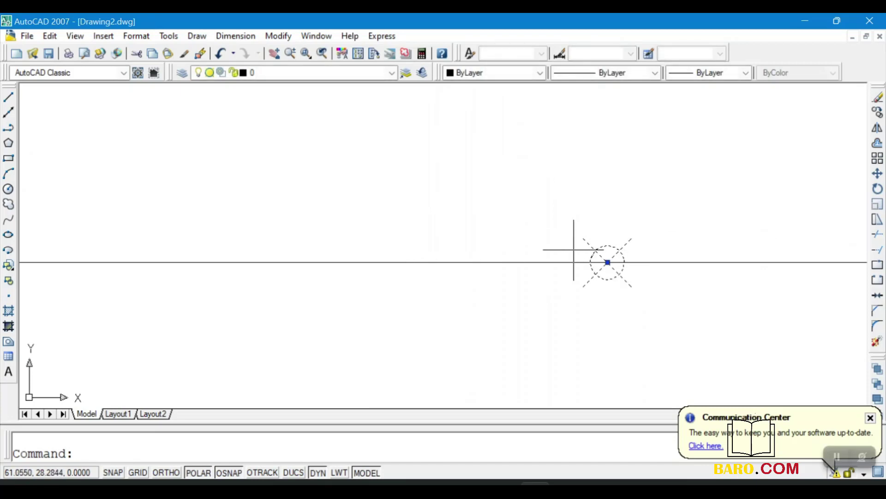
{"action": "scroll", "coordinate": [372, 224], "scroll_direction": "down", "scroll_amount": 3}
{"action": "scroll", "coordinate": [451, 242], "scroll_direction": "up", "scroll_amount": 5}
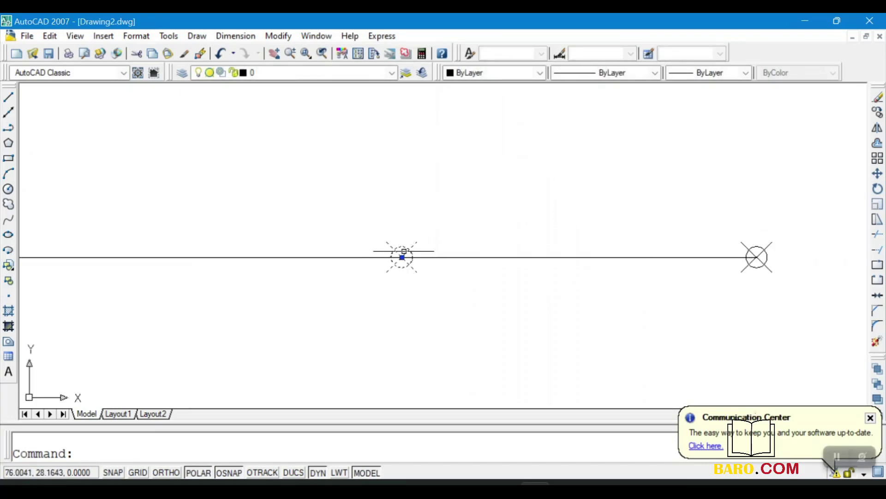
{"action": "key", "text": "Delete"}
{"action": "left_click", "coordinate": [754, 254]}
{"action": "key", "text": "Delete"}
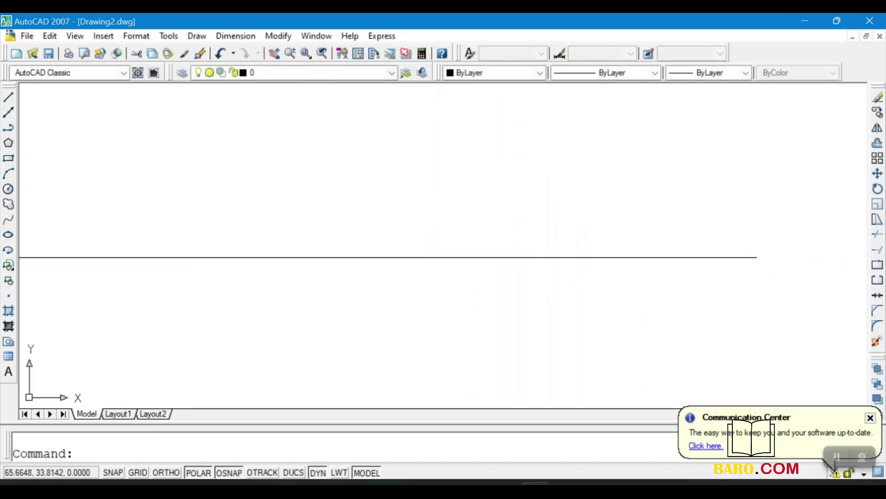
Step: Divide the horizontal line into 3 equal segments with the Divide command
{"action": "scroll", "coordinate": [326, 223], "scroll_direction": "down", "scroll_amount": 3}
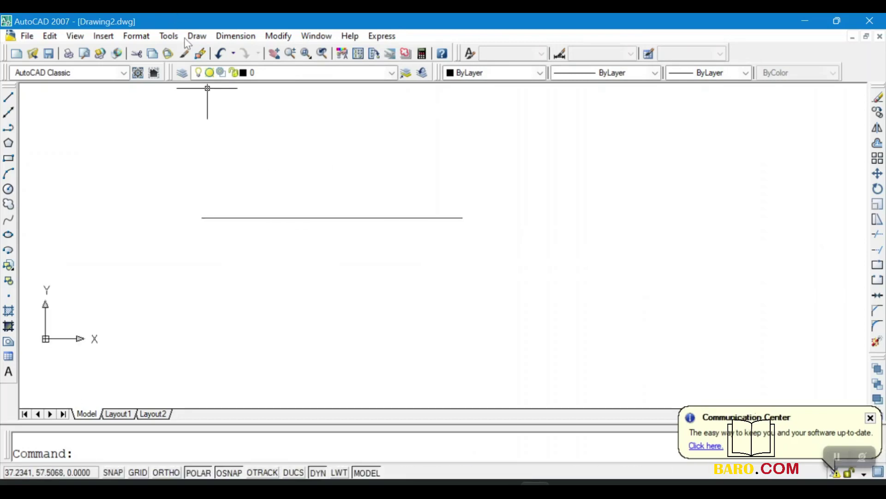
{"action": "left_click", "coordinate": [197, 36]}
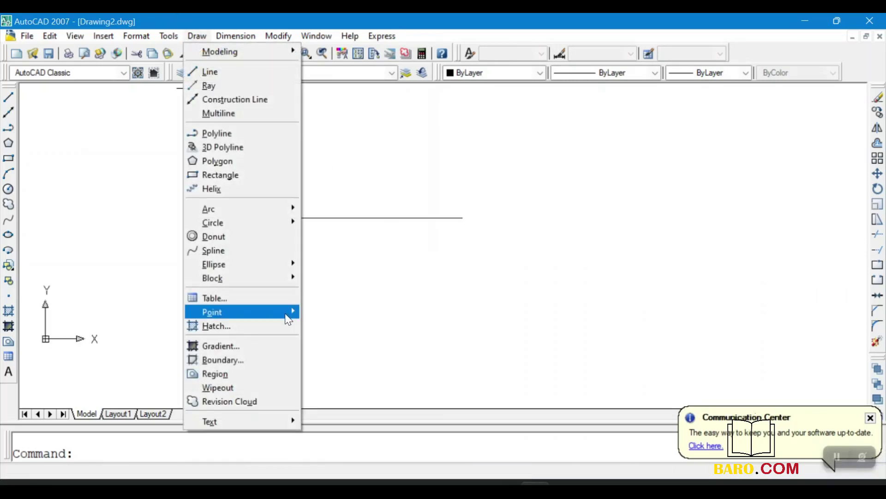
{"action": "mouse_move", "coordinate": [289, 312]}
{"action": "left_click", "coordinate": [347, 351]}
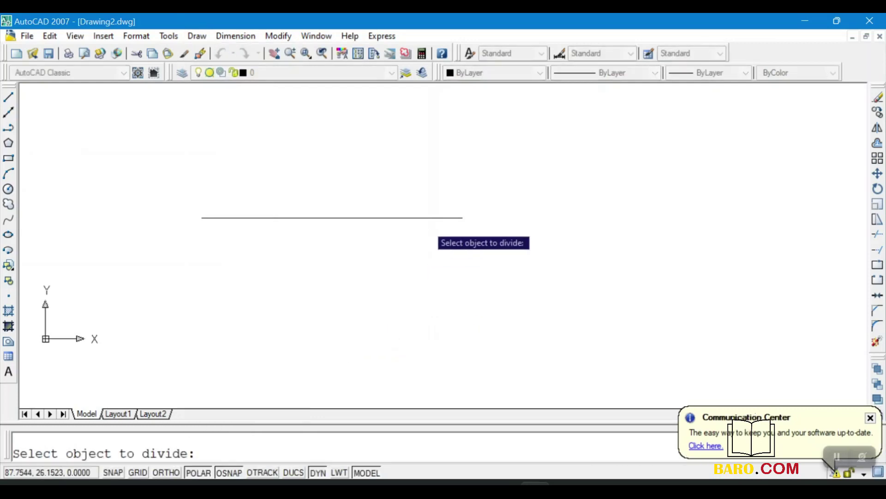
{"action": "left_click", "coordinate": [427, 216]}
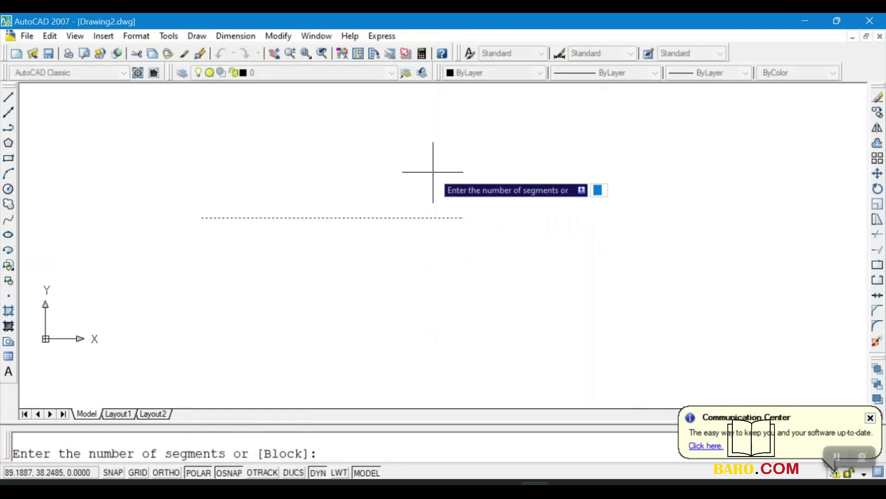
{"action": "type", "text": "3"}
{"action": "key", "text": "Return"}
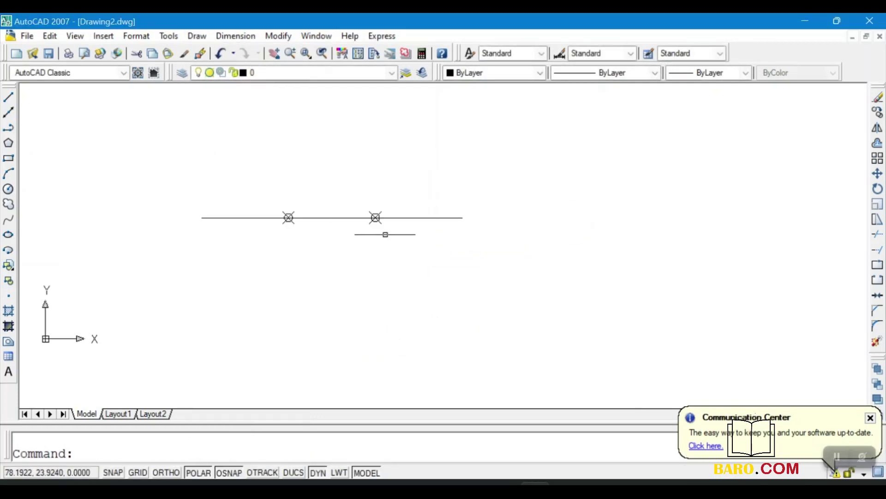
Step: Delete the two division points from the horizontal line
{"action": "scroll", "coordinate": [246, 244], "scroll_direction": "up", "scroll_amount": 3}
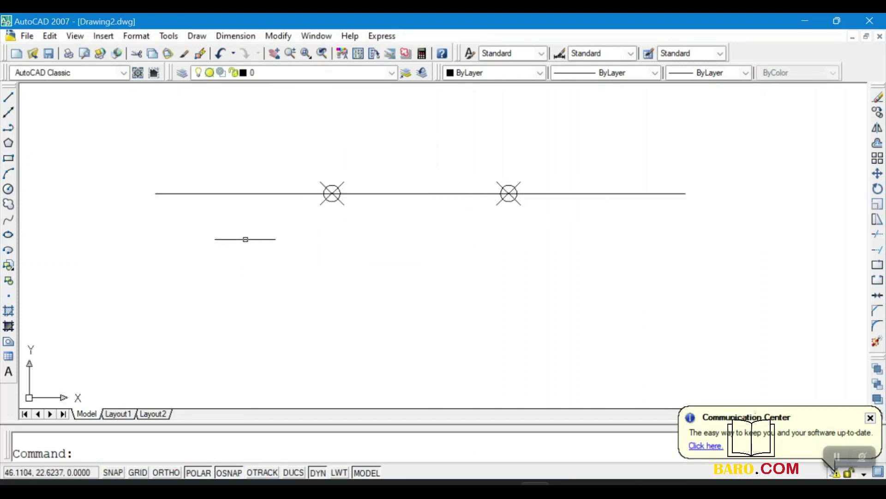
{"action": "left_click", "coordinate": [356, 183]}
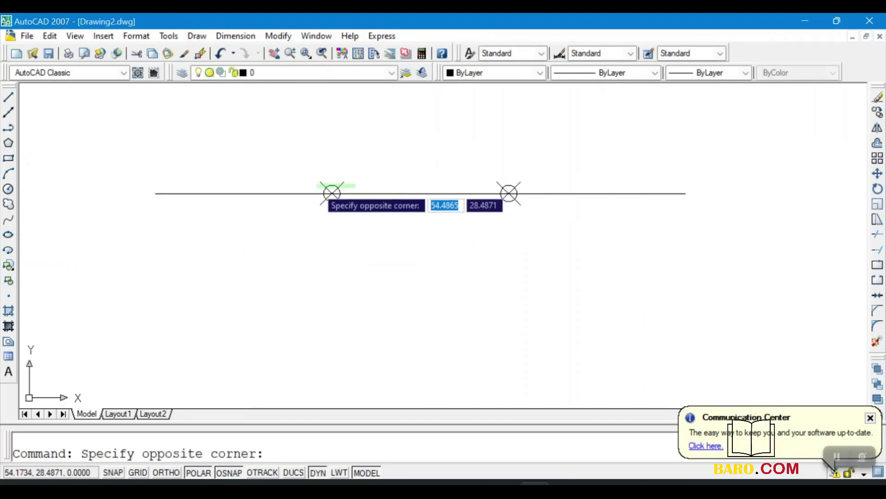
{"action": "left_click", "coordinate": [323, 199]}
{"action": "key", "text": "Delete"}
{"action": "left_click", "coordinate": [540, 179]}
{"action": "left_click", "coordinate": [508, 193]}
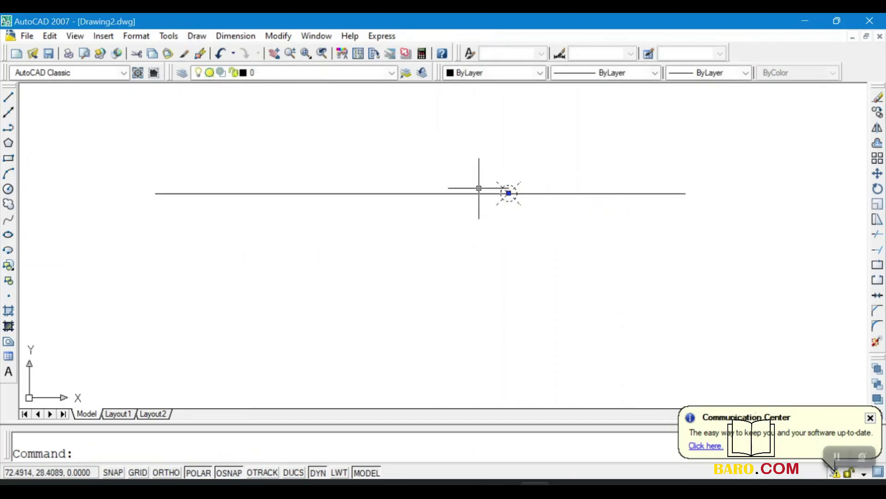
{"action": "key", "text": "Delete"}
Step: Divide the horizontal line into 6 equal segments with the Divide command
{"action": "left_click", "coordinate": [198, 36]}
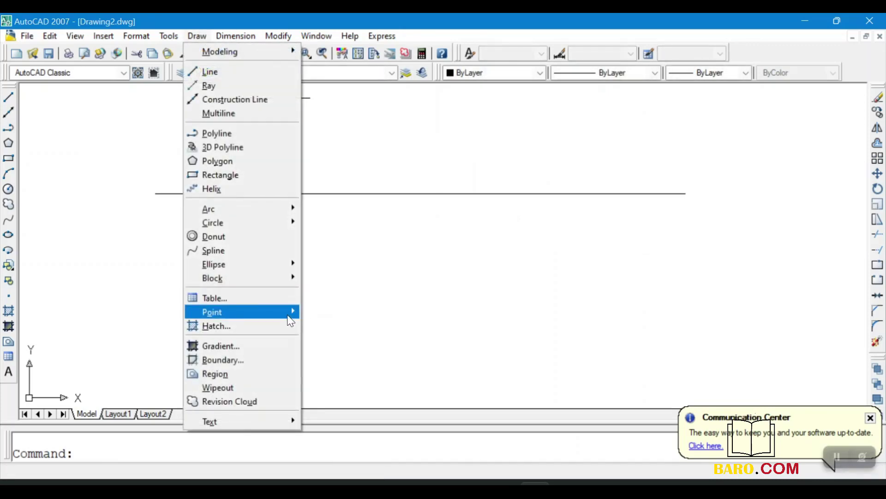
{"action": "mouse_move", "coordinate": [291, 312]}
{"action": "left_click", "coordinate": [325, 344]}
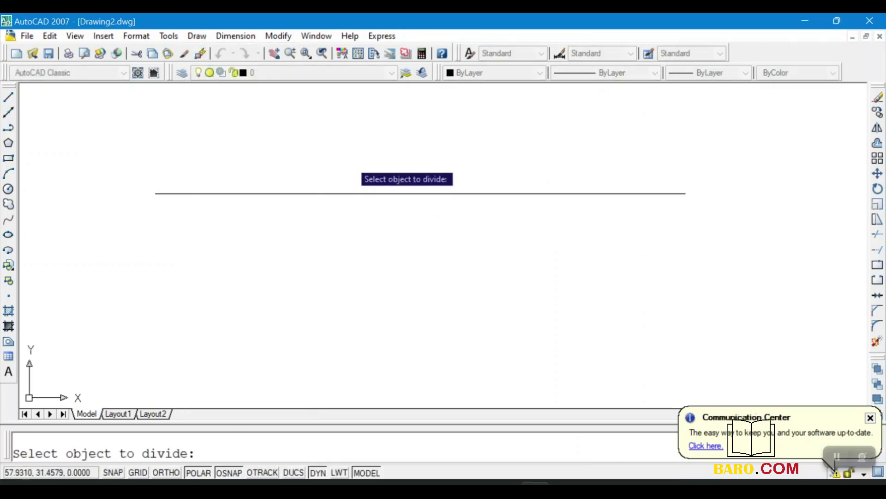
{"action": "left_click", "coordinate": [392, 193]}
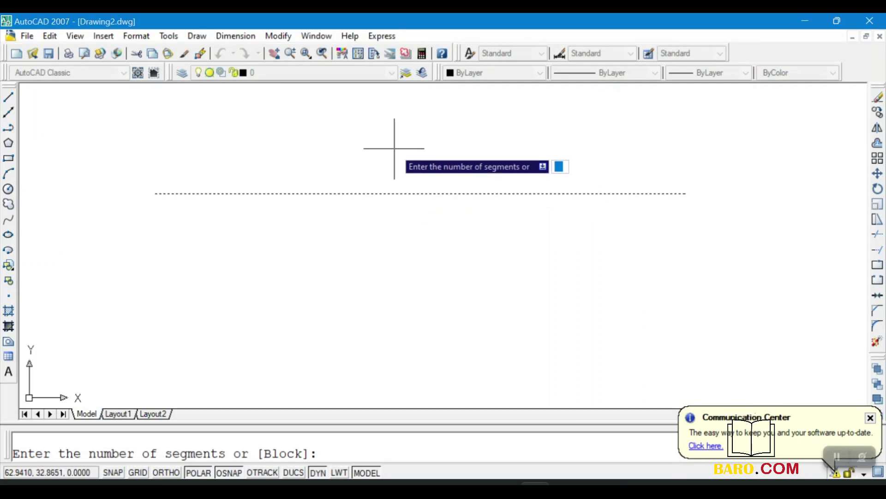
{"action": "type", "text": "6"}
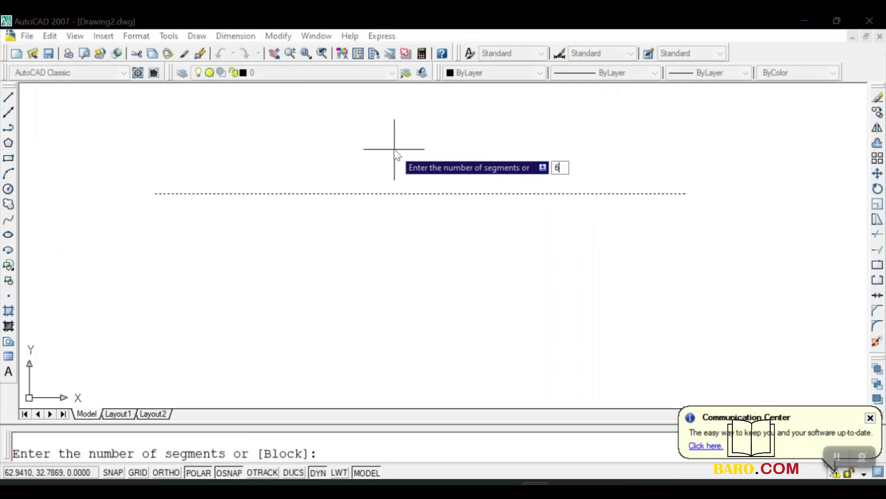
{"action": "key", "text": "Return"}
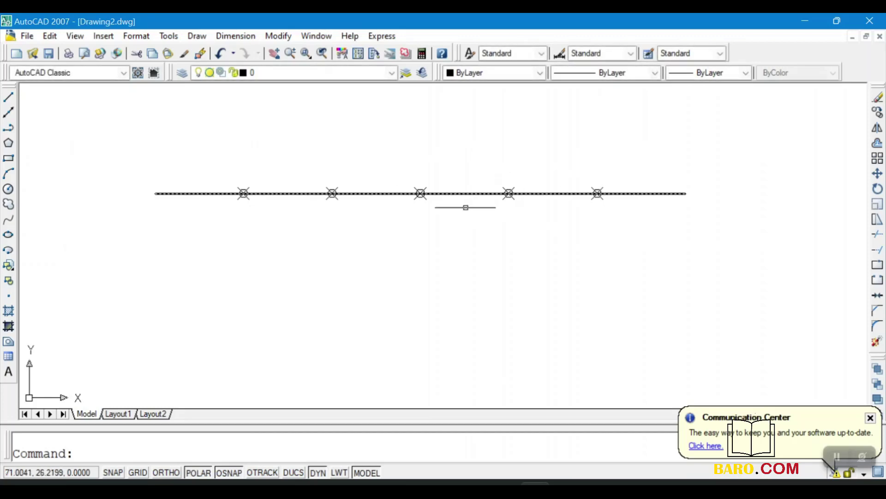
{"action": "scroll", "coordinate": [360, 216], "scroll_direction": "down", "scroll_amount": 2}
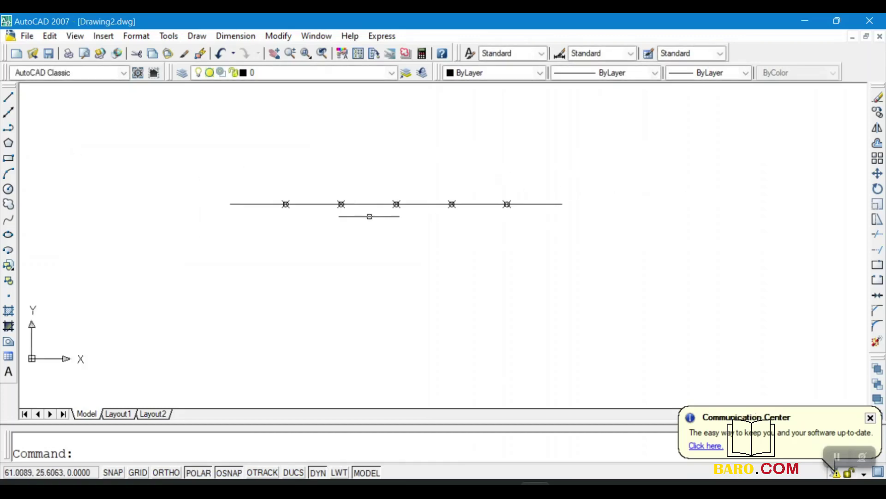
{"action": "scroll", "coordinate": [370, 213], "scroll_direction": "up", "scroll_amount": 3}
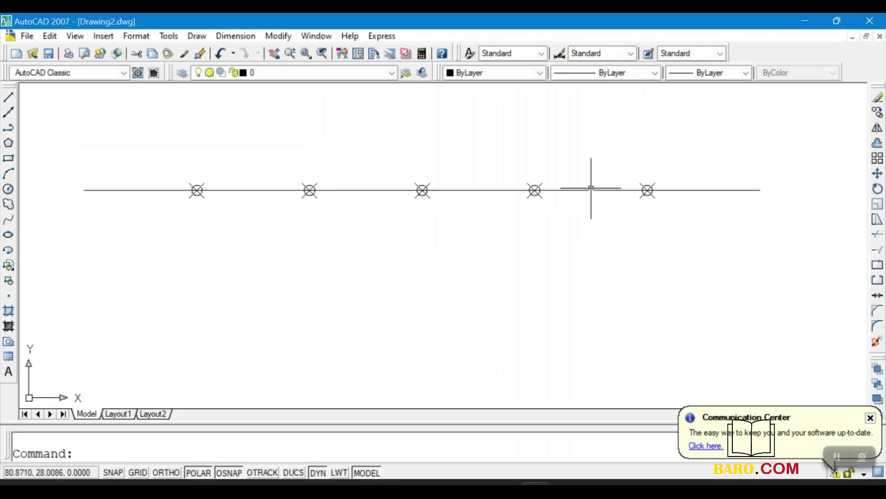
{"action": "left_click", "coordinate": [877, 265]}
{"action": "left_click", "coordinate": [675, 189]}
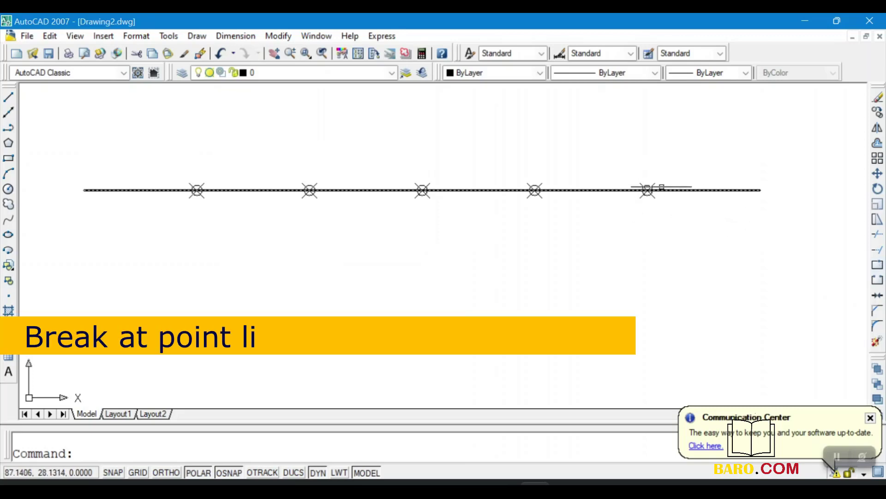
{"action": "left_click", "coordinate": [647, 190]}
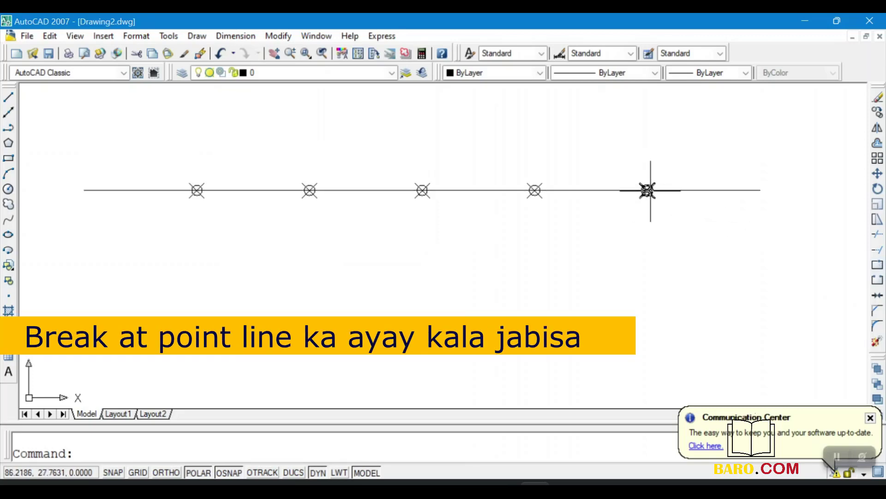
Step: Break the line at a point about midway between the fourth and fifth division markers and select the piece beyond the break
{"action": "left_click", "coordinate": [878, 266]}
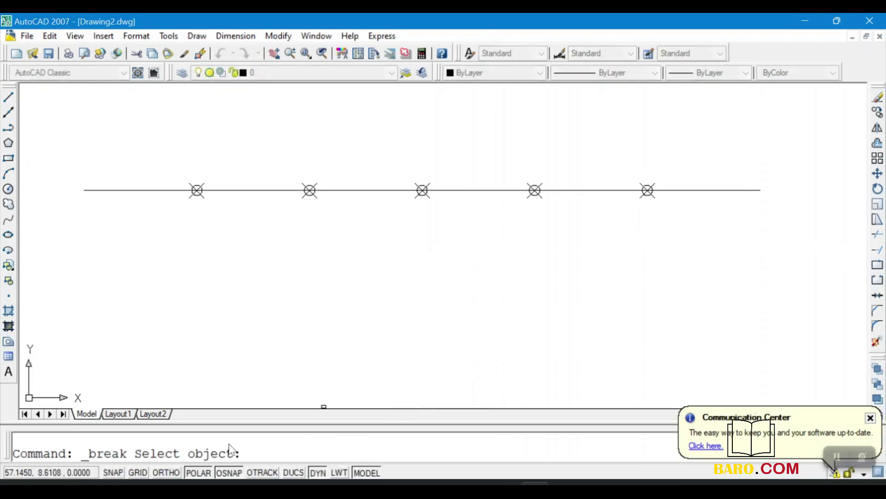
{"action": "left_click", "coordinate": [691, 189]}
{"action": "scroll", "coordinate": [691, 190], "scroll_direction": "up", "scroll_amount": 5}
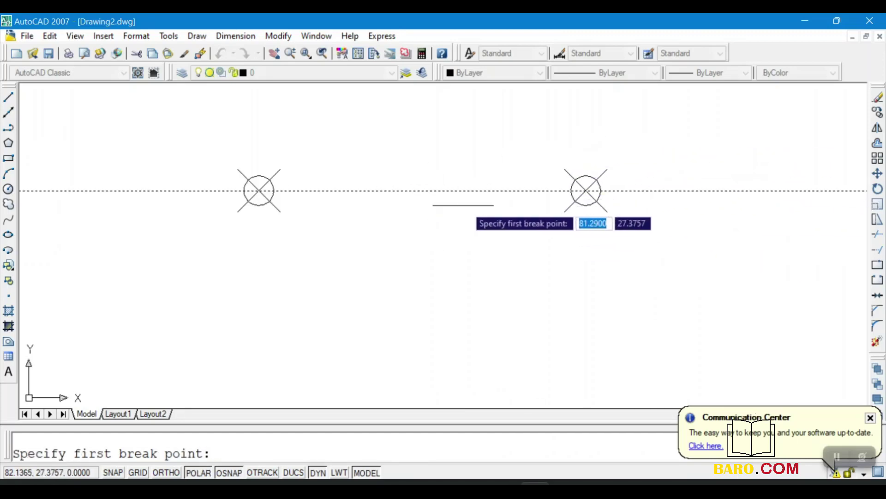
{"action": "scroll", "coordinate": [464, 191], "scroll_direction": "down", "scroll_amount": 4}
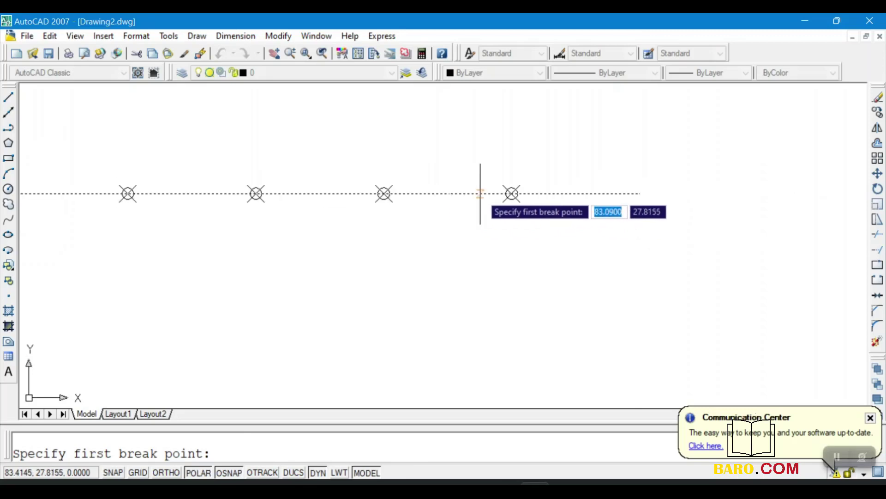
{"action": "scroll", "coordinate": [459, 190], "scroll_direction": "down", "scroll_amount": 2}
{"action": "scroll", "coordinate": [455, 190], "scroll_direction": "up", "scroll_amount": 3}
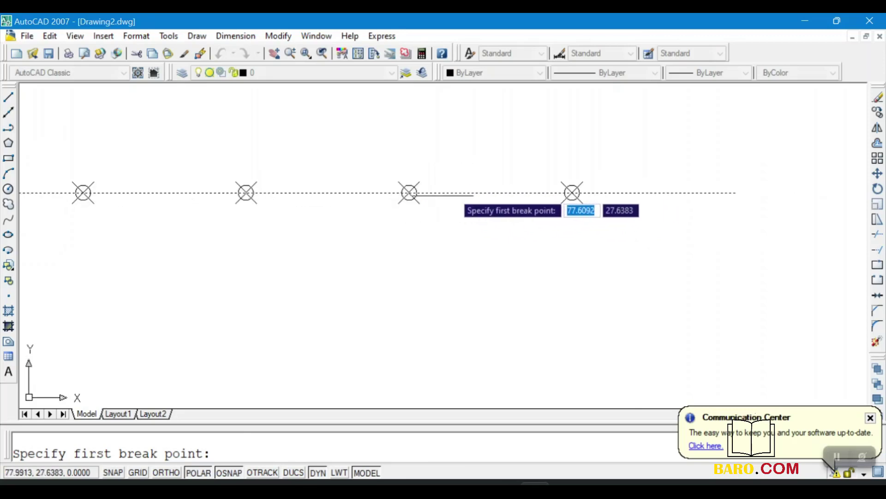
{"action": "scroll", "coordinate": [469, 191], "scroll_direction": "down", "scroll_amount": 1}
{"action": "scroll", "coordinate": [469, 191], "scroll_direction": "up", "scroll_amount": 2}
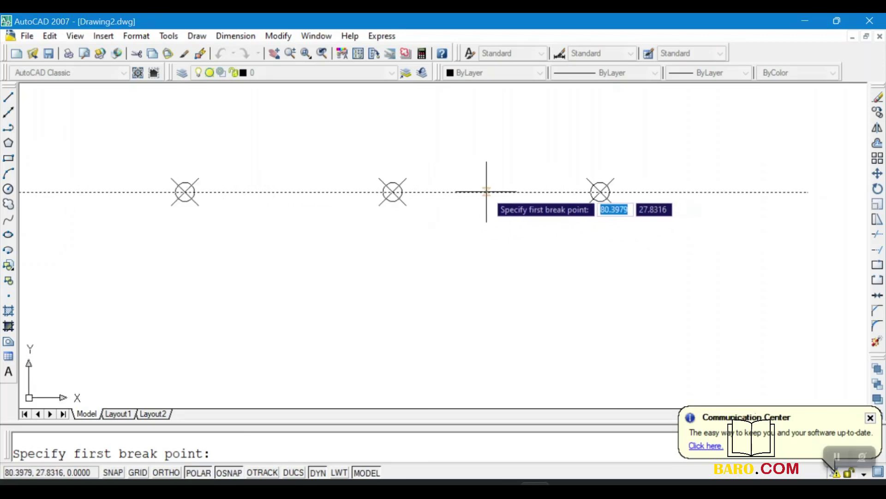
{"action": "left_click", "coordinate": [487, 190]}
{"action": "scroll", "coordinate": [490, 191], "scroll_direction": "up", "scroll_amount": 2}
{"action": "left_click", "coordinate": [497, 190]}
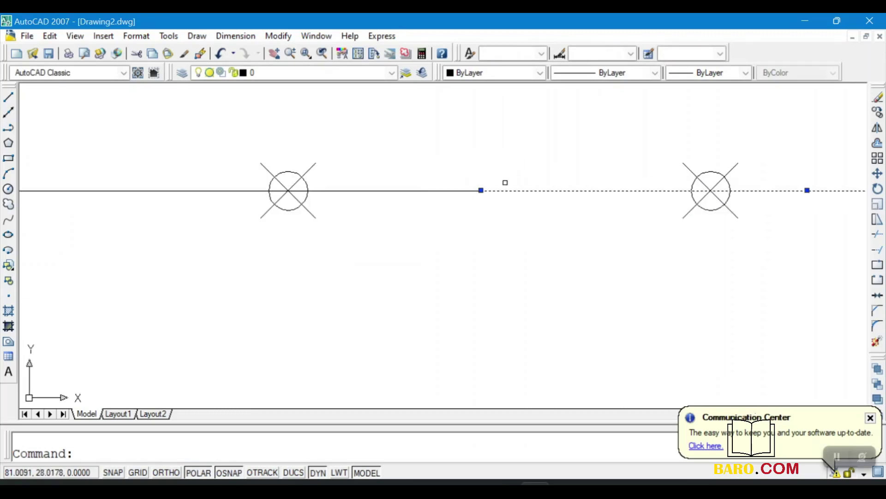
Step: Undo the break between the fourth and fifth markers, then select the line to check it and clear the selection
{"action": "key", "text": "ctrl+z"}
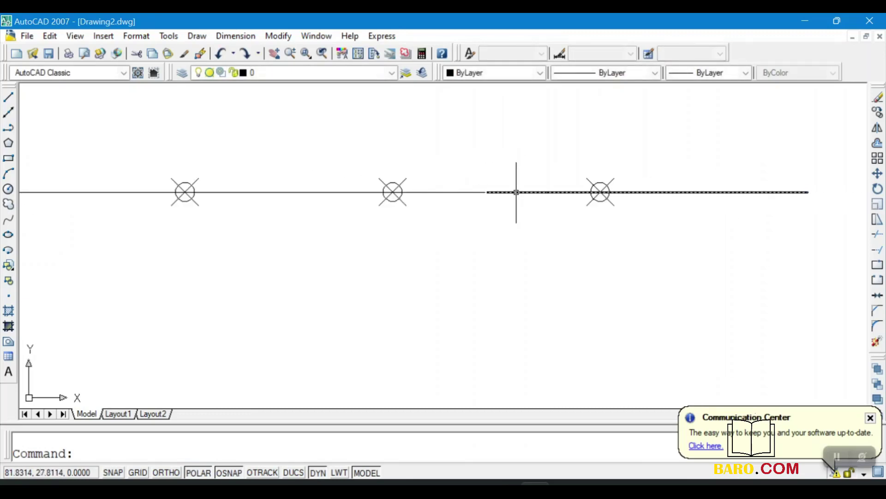
{"action": "key", "text": "ctrl+z"}
{"action": "key", "text": "ctrl+z"}
{"action": "left_click", "coordinate": [507, 190]}
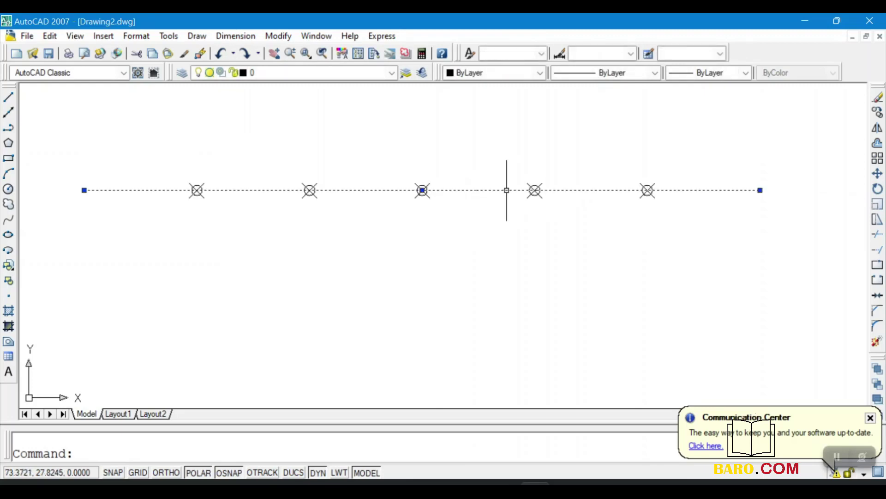
{"action": "key", "text": "Escape"}
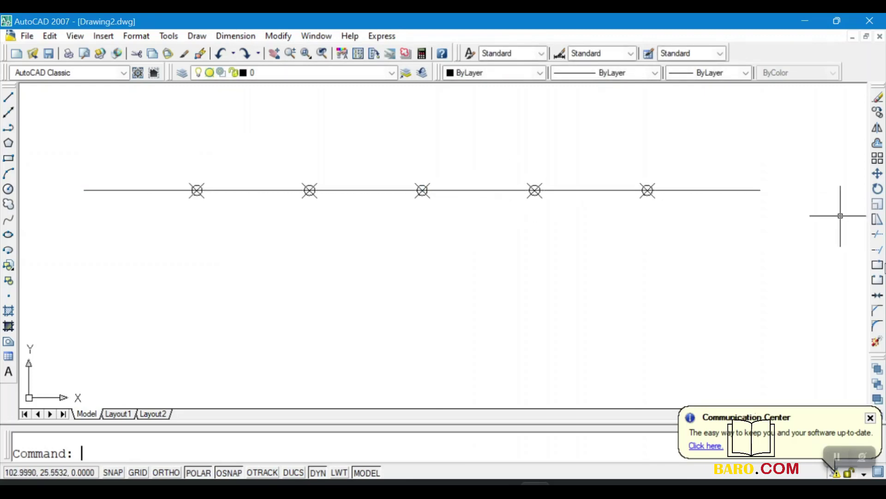
Step: Break the line exactly at the rightmost division point, check the end piece by selecting it, and clear the selection
{"action": "left_click", "coordinate": [878, 266]}
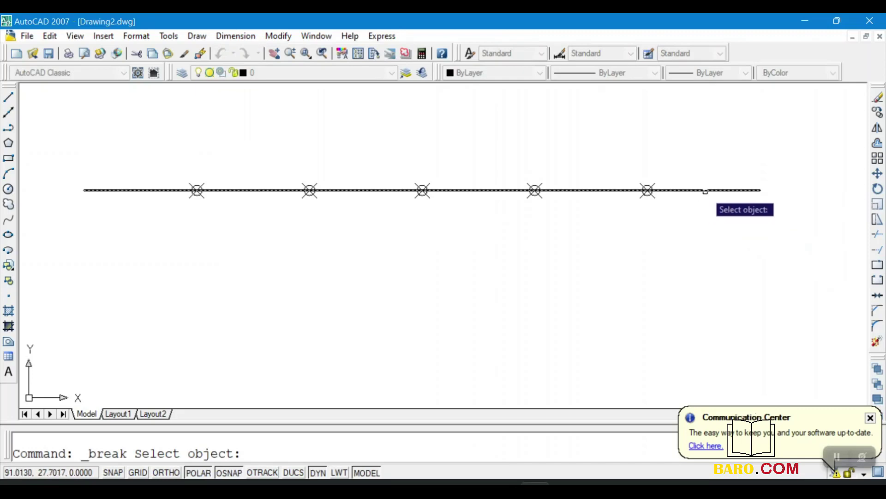
{"action": "left_click", "coordinate": [705, 191]}
{"action": "scroll", "coordinate": [660, 187], "scroll_direction": "up", "scroll_amount": 6}
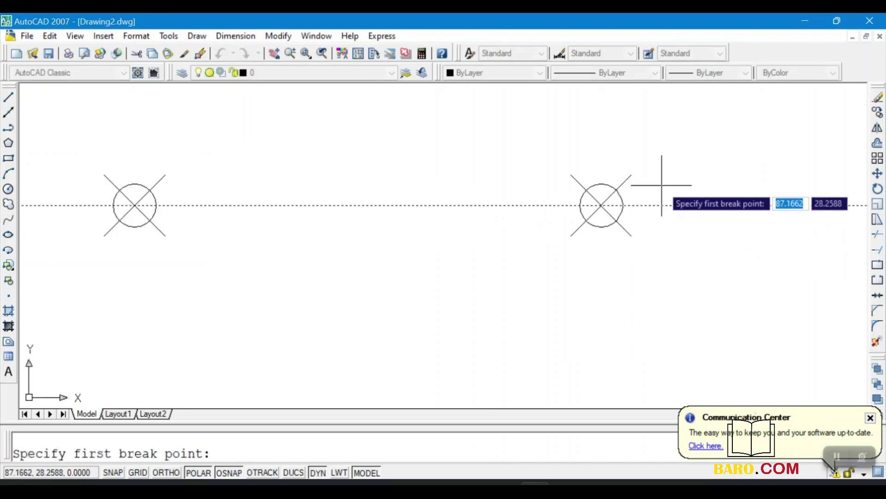
{"action": "left_click", "coordinate": [600, 205]}
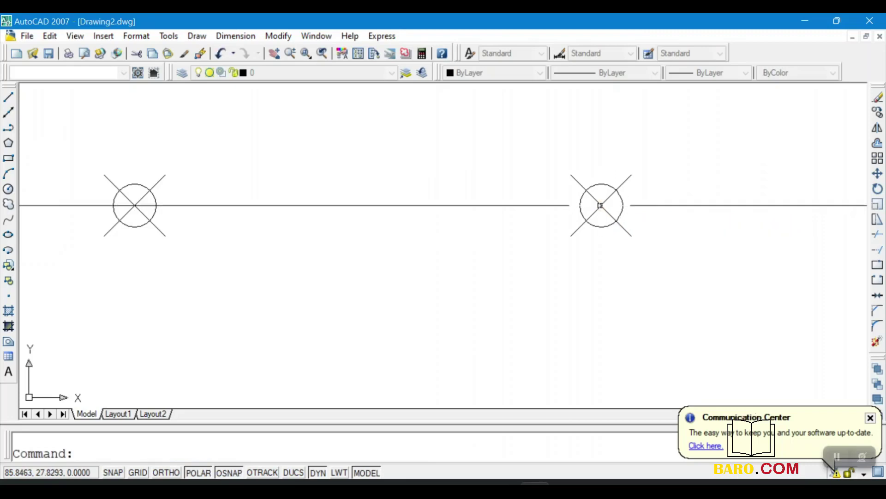
{"action": "left_click", "coordinate": [640, 205]}
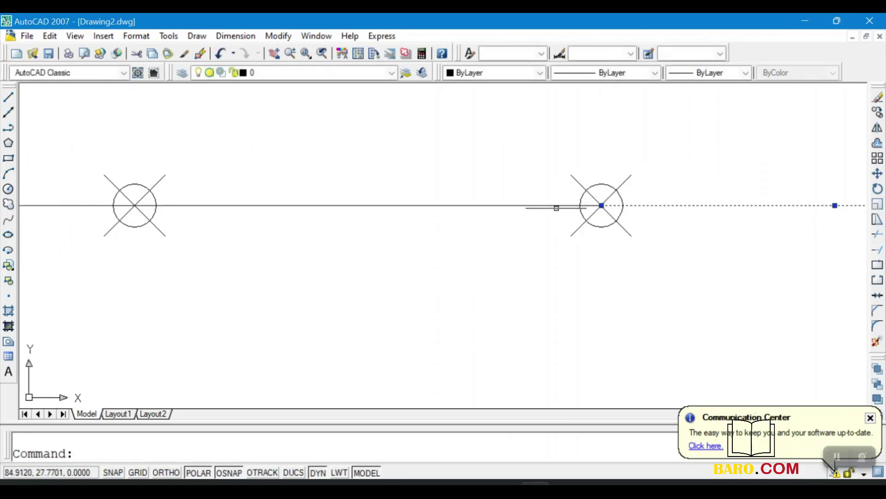
{"action": "scroll", "coordinate": [661, 186], "scroll_direction": "down", "scroll_amount": 5}
{"action": "key", "text": "Escape"}
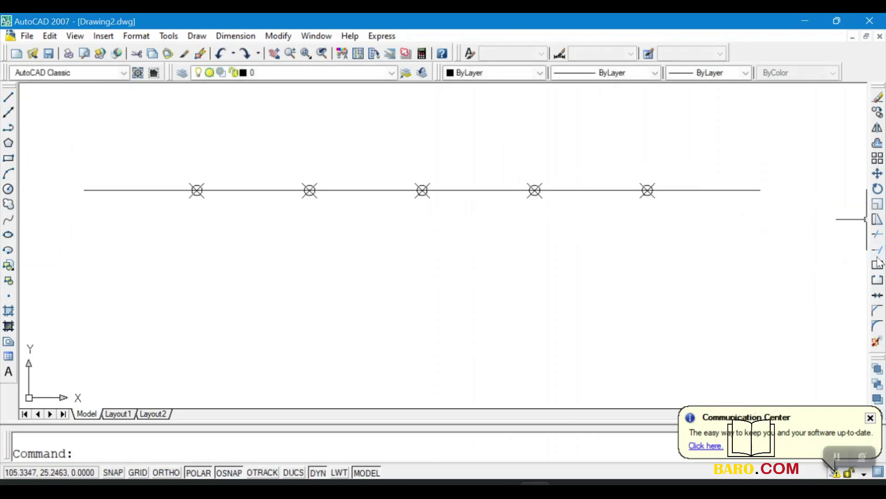
Step: Use Break to remove the piece of the line between the fourth and fifth division points from its start
{"action": "left_click", "coordinate": [879, 282]}
{"action": "scroll", "coordinate": [702, 183], "scroll_direction": "up", "scroll_amount": 5}
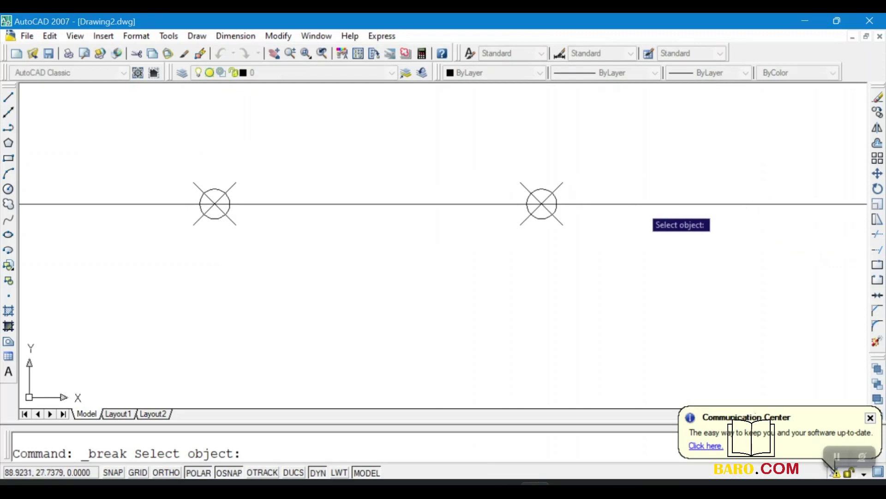
{"action": "scroll", "coordinate": [603, 213], "scroll_direction": "down", "scroll_amount": 6}
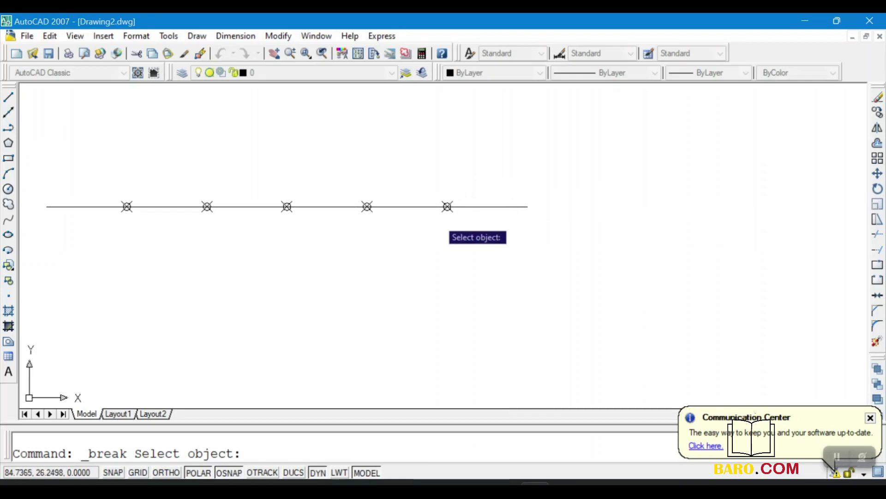
{"action": "scroll", "coordinate": [431, 206], "scroll_direction": "up", "scroll_amount": 3}
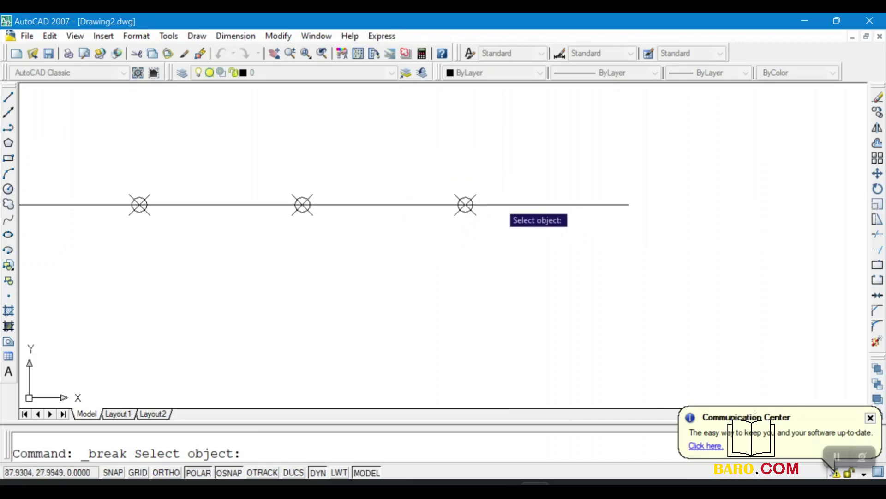
{"action": "left_click", "coordinate": [497, 205]}
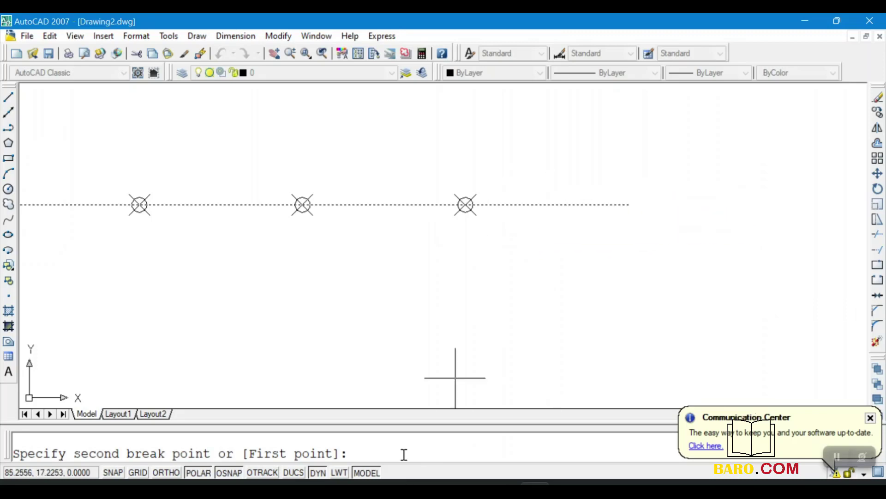
{"action": "key", "text": "Return"}
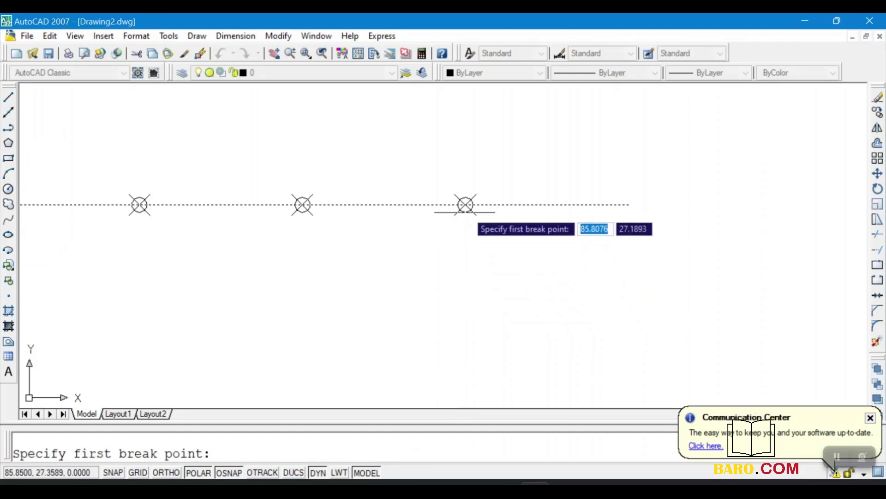
{"action": "left_click", "coordinate": [466, 204]}
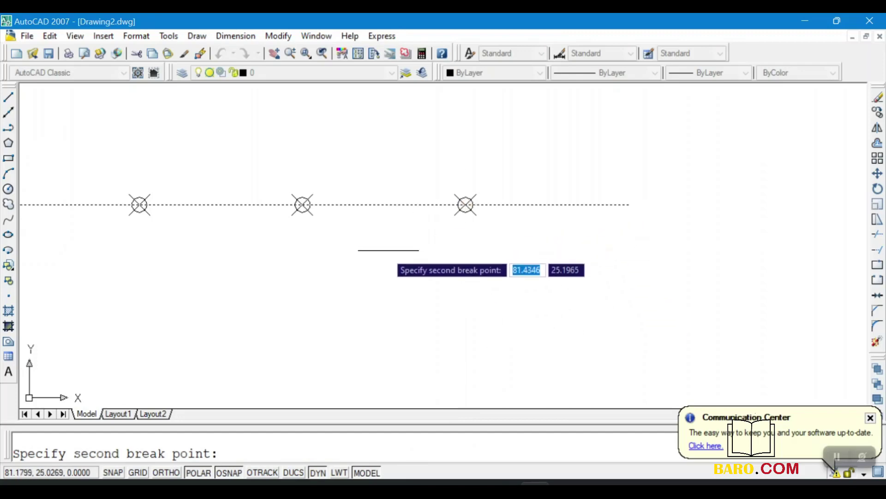
{"action": "left_click", "coordinate": [302, 204]}
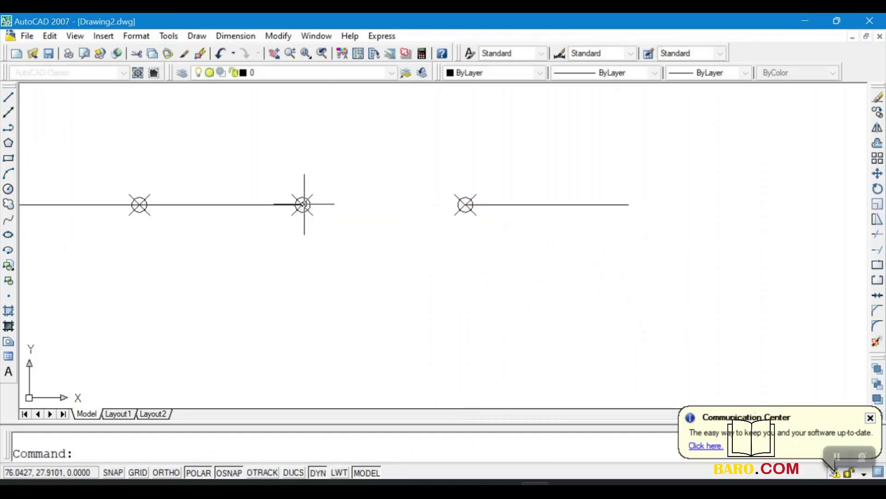
{"action": "scroll", "coordinate": [465, 204], "scroll_direction": "down", "scroll_amount": 6}
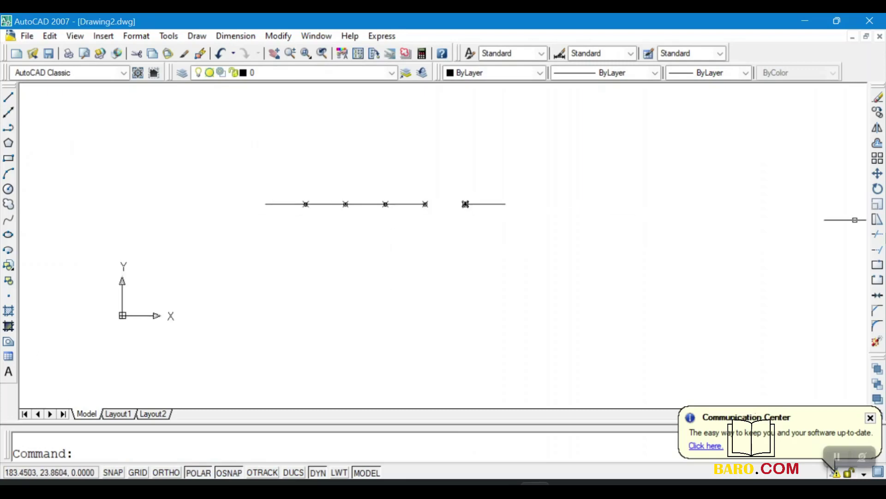
{"action": "left_click", "coordinate": [877, 279]}
{"action": "scroll", "coordinate": [435, 236], "scroll_direction": "up", "scroll_amount": 3}
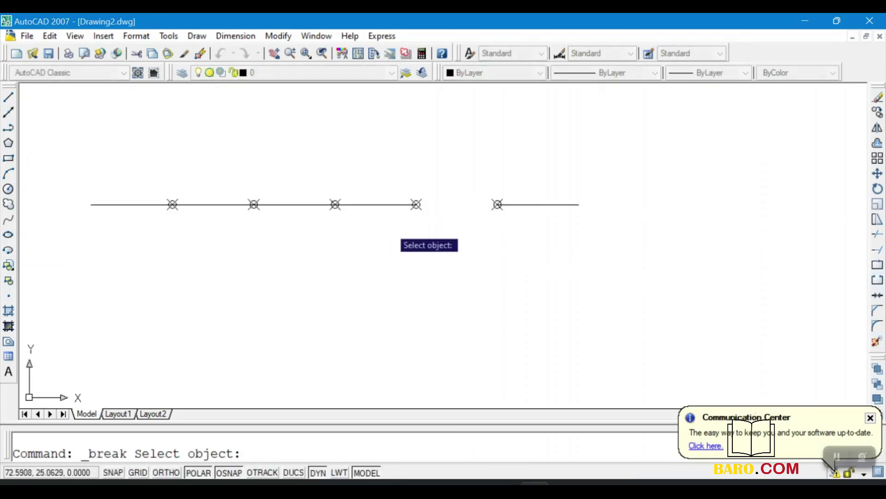
{"action": "type", "text": "f"}
{"action": "key", "text": "Return"}
{"action": "scroll", "coordinate": [309, 217], "scroll_direction": "up", "scroll_amount": 3}
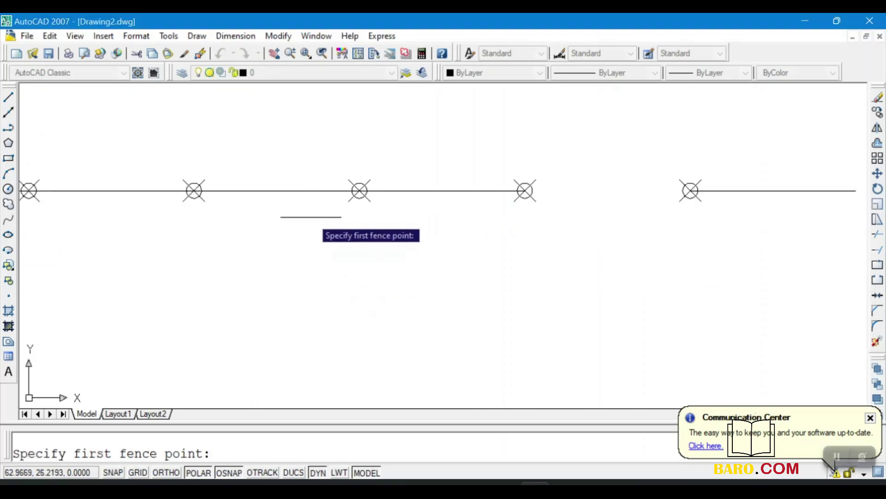
{"action": "left_click", "coordinate": [303, 190]}
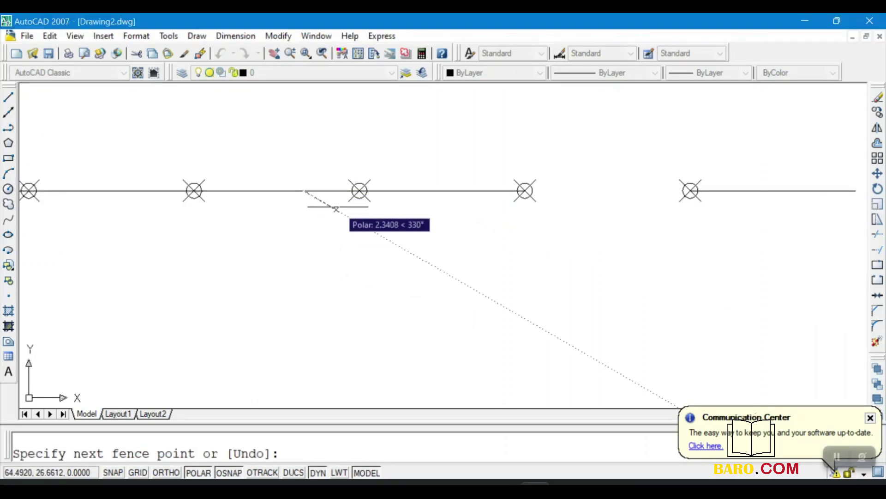
{"action": "left_click", "coordinate": [115, 190]}
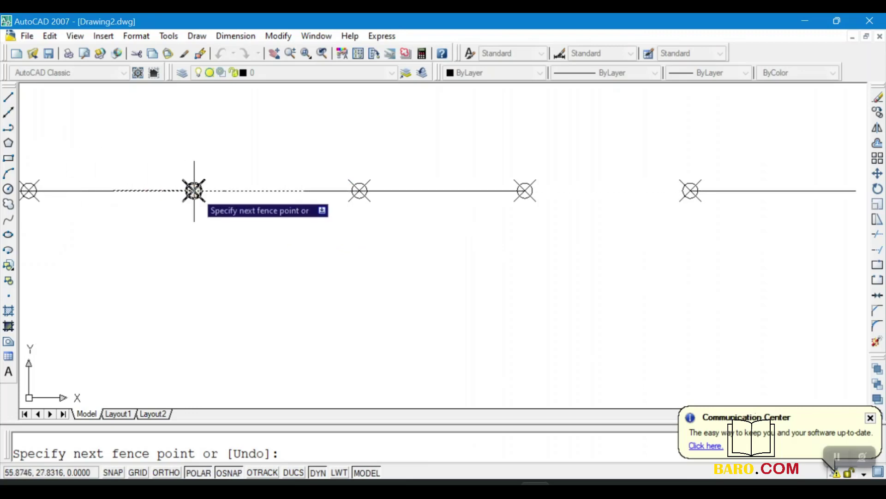
{"action": "right_click", "coordinate": [209, 169]}
{"action": "left_click", "coordinate": [249, 177]}
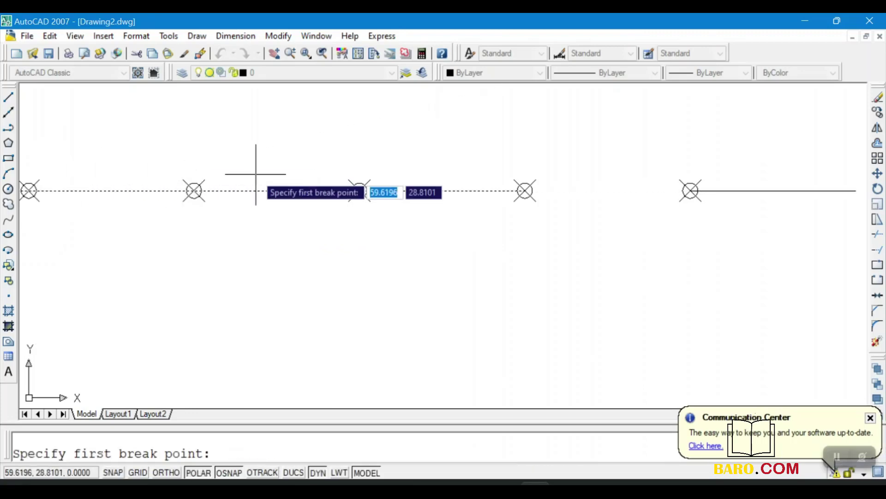
{"action": "key", "text": "Escape"}
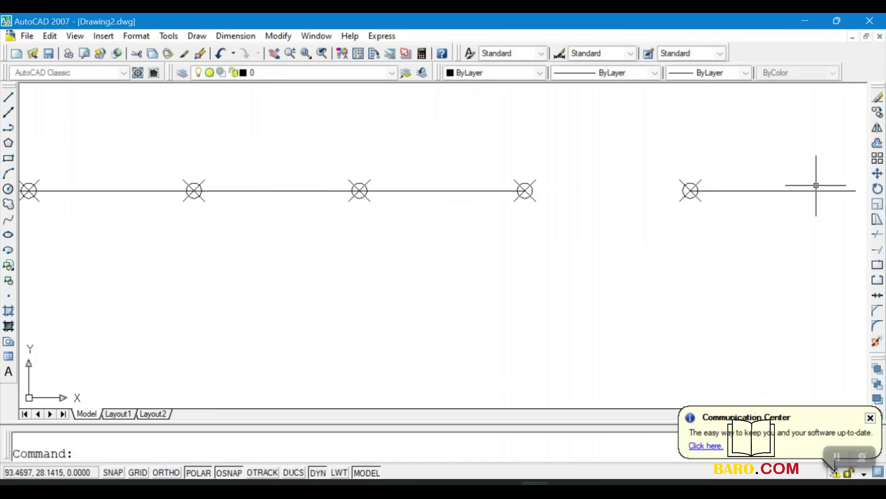
{"action": "left_click", "coordinate": [878, 280]}
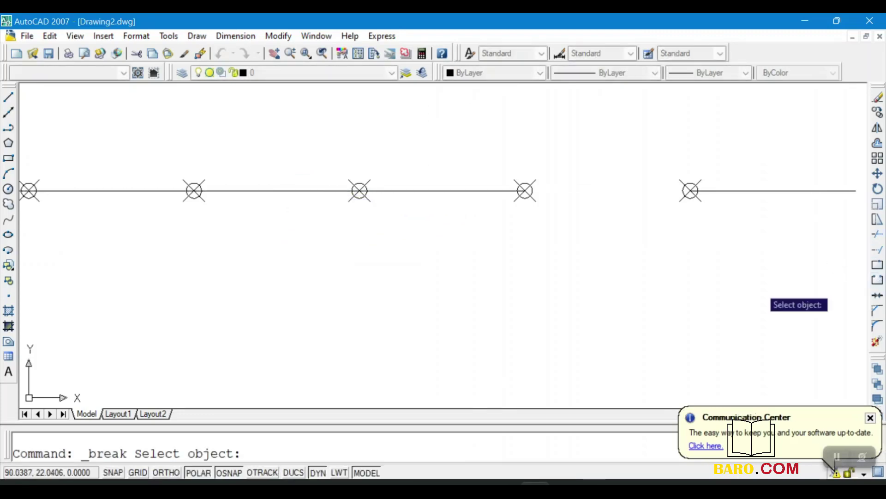
{"action": "left_click", "coordinate": [292, 191]}
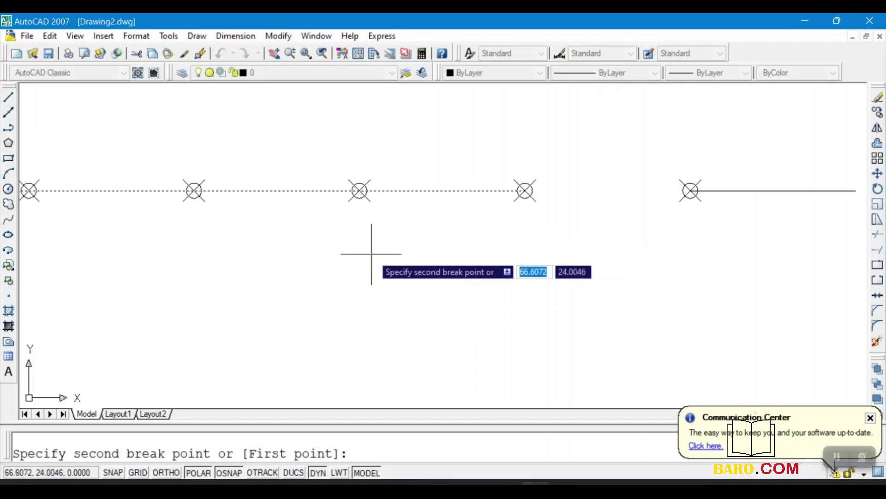
{"action": "type", "text": "f"}
{"action": "key", "text": "Return"}
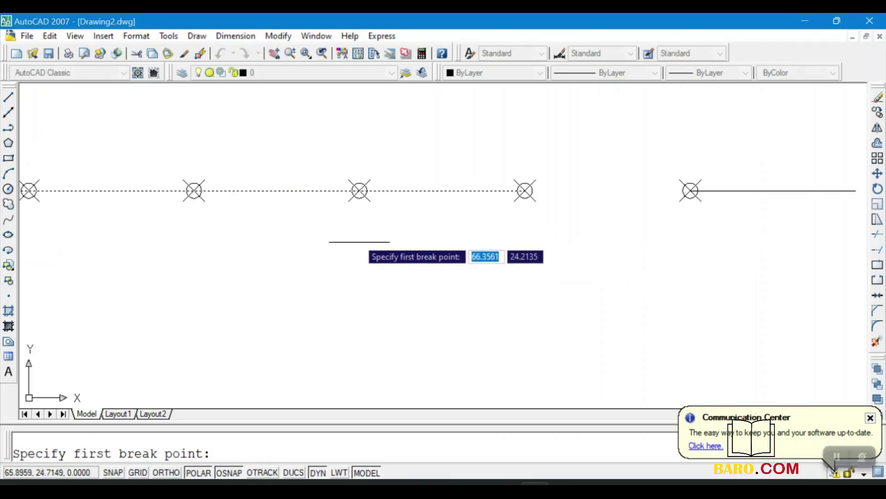
{"action": "left_click", "coordinate": [323, 190]}
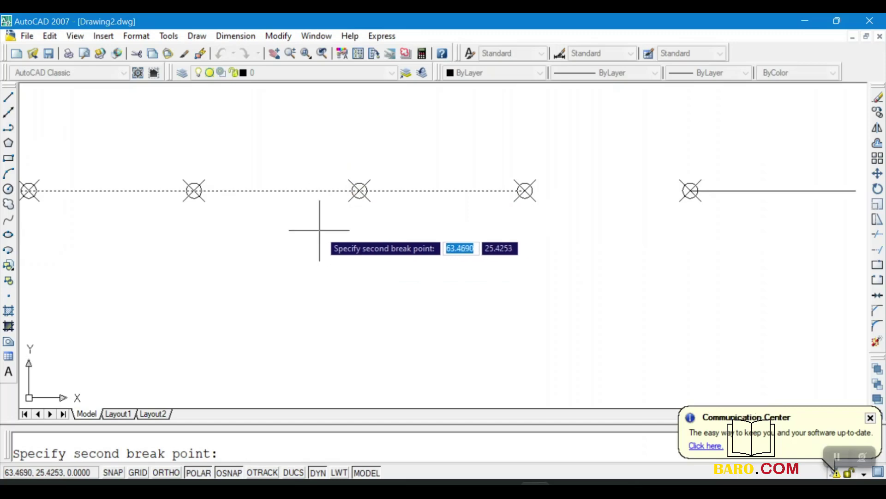
{"action": "type", "text": "@"}
{"action": "key", "text": "Return"}
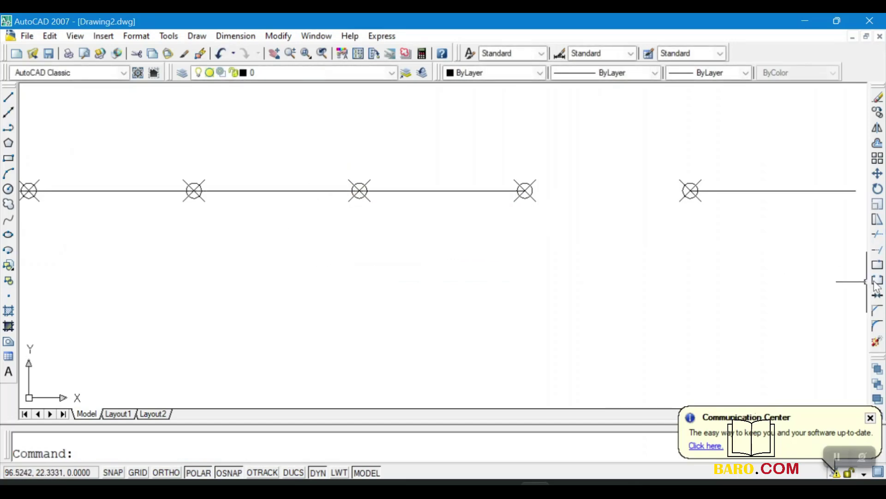
Step: Use Break to remove the piece of the line between the second and third division points from its start
{"action": "left_click", "coordinate": [877, 281]}
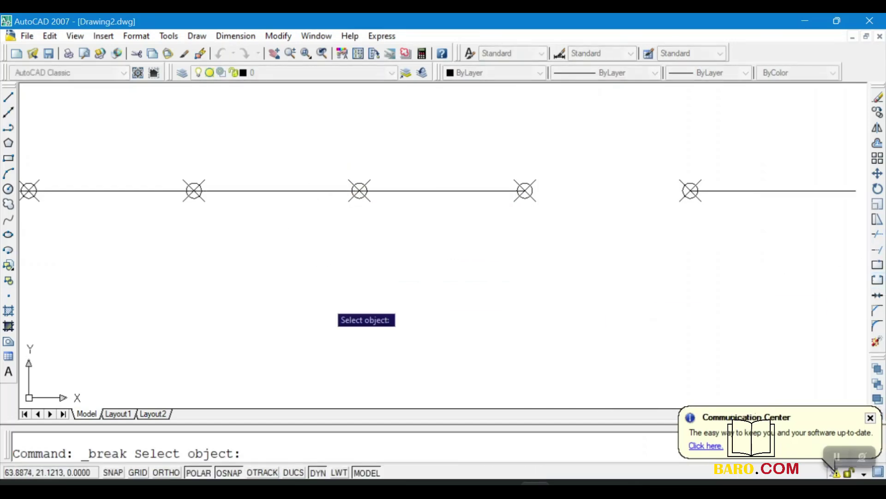
{"action": "left_click", "coordinate": [246, 190]}
{"action": "type", "text": "f"}
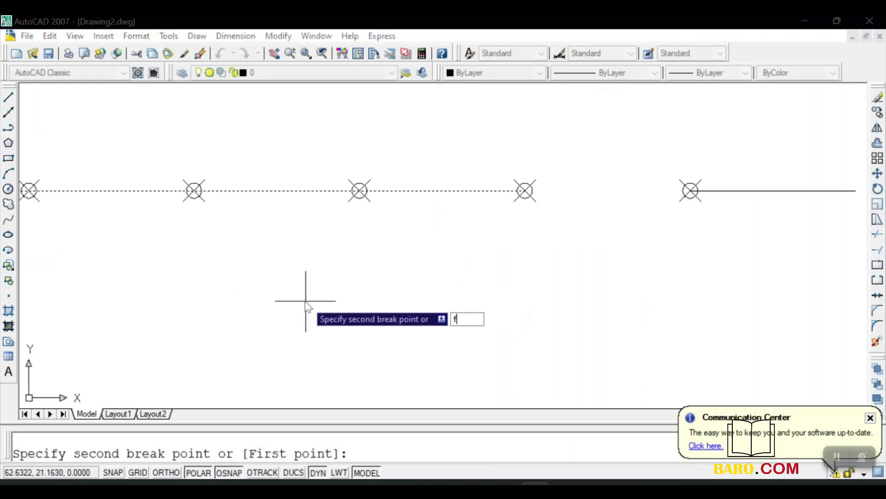
{"action": "key", "text": "Return"}
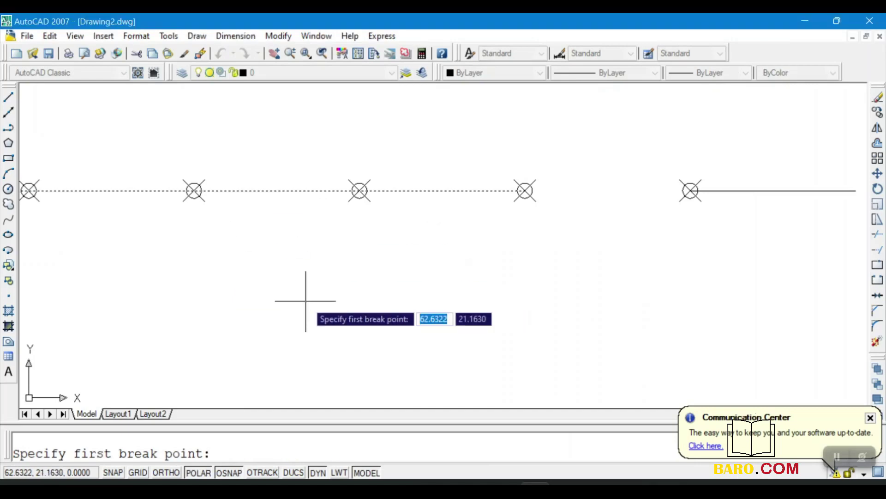
{"action": "left_click", "coordinate": [360, 190]}
{"action": "left_click", "coordinate": [193, 190]}
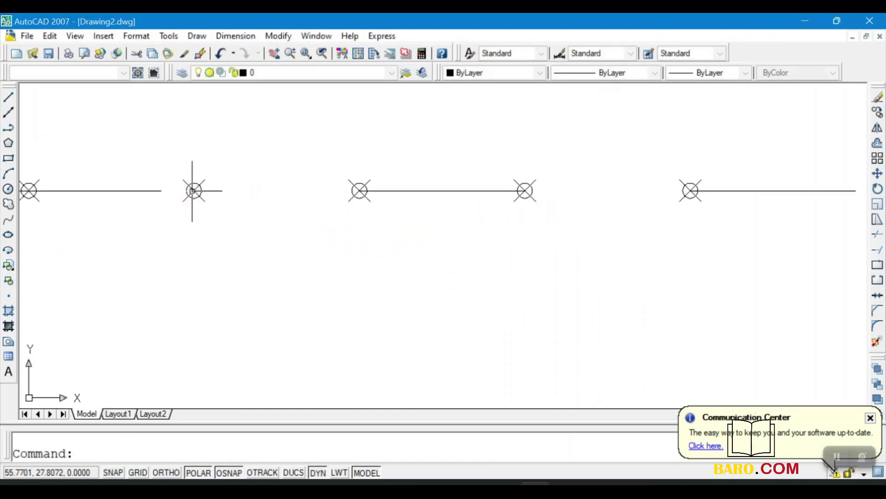
{"action": "scroll", "coordinate": [323, 254], "scroll_direction": "down", "scroll_amount": 2}
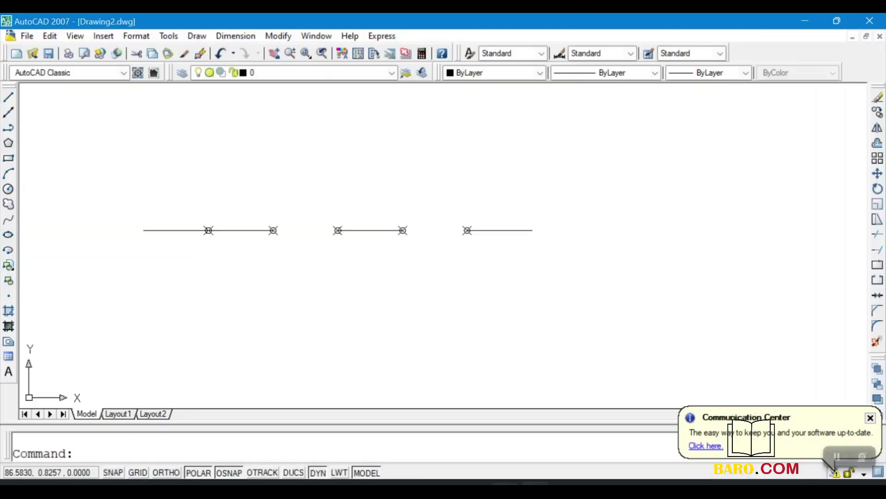
Step: Create a new drawing from the acad.dwt template
{"action": "left_click", "coordinate": [26, 36]}
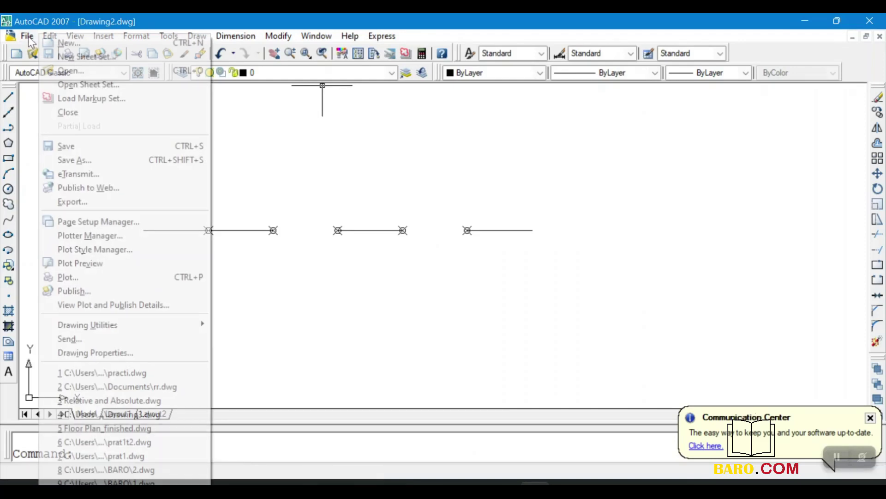
{"action": "left_click", "coordinate": [79, 45]}
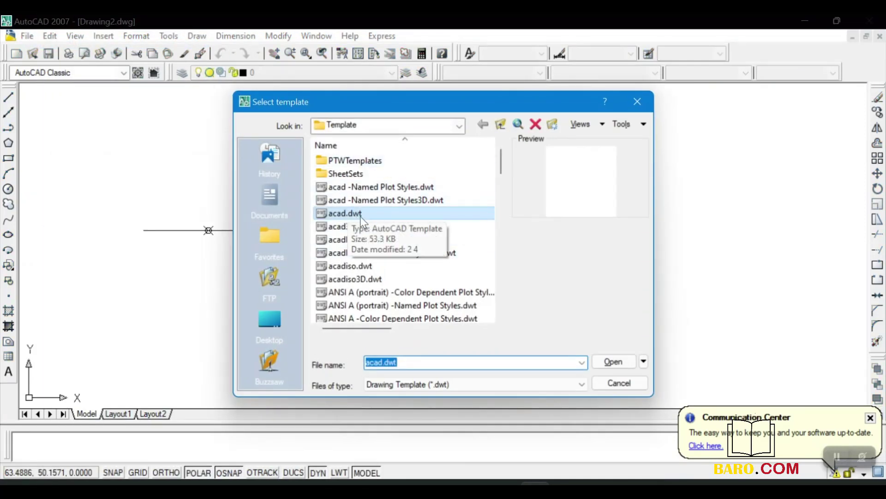
{"action": "left_click", "coordinate": [359, 214]}
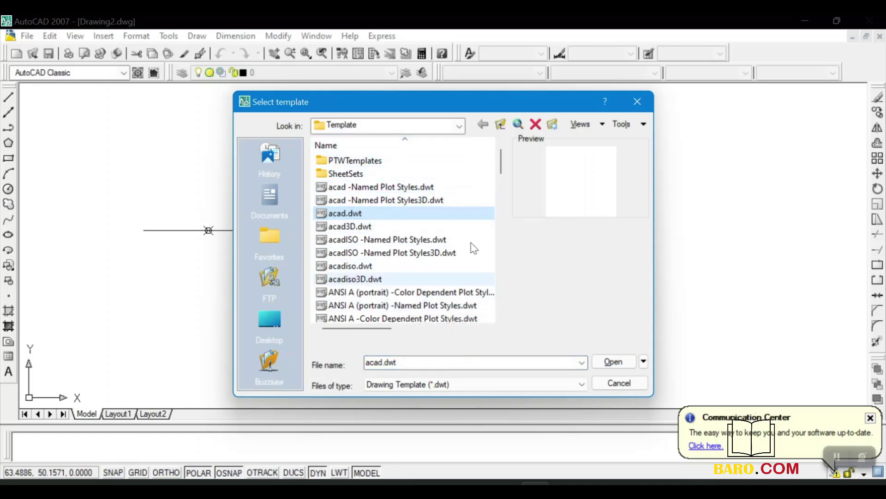
{"action": "left_click", "coordinate": [616, 360]}
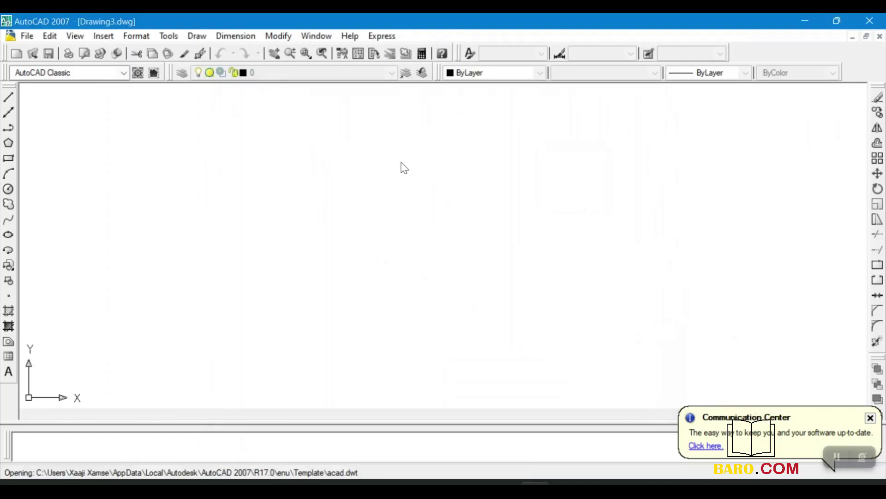
Step: Configure the drawing units with length precision 0 and millimeters as the insertion scale
{"action": "left_click", "coordinate": [137, 37]}
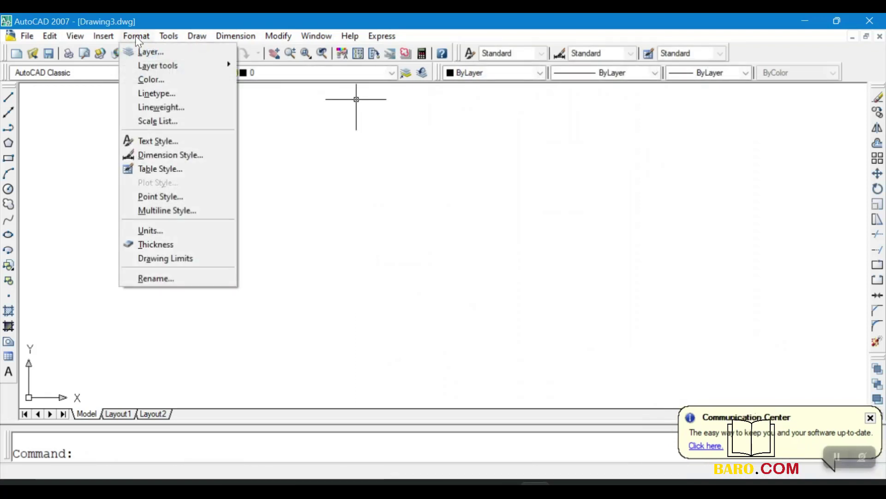
{"action": "left_click", "coordinate": [158, 231]}
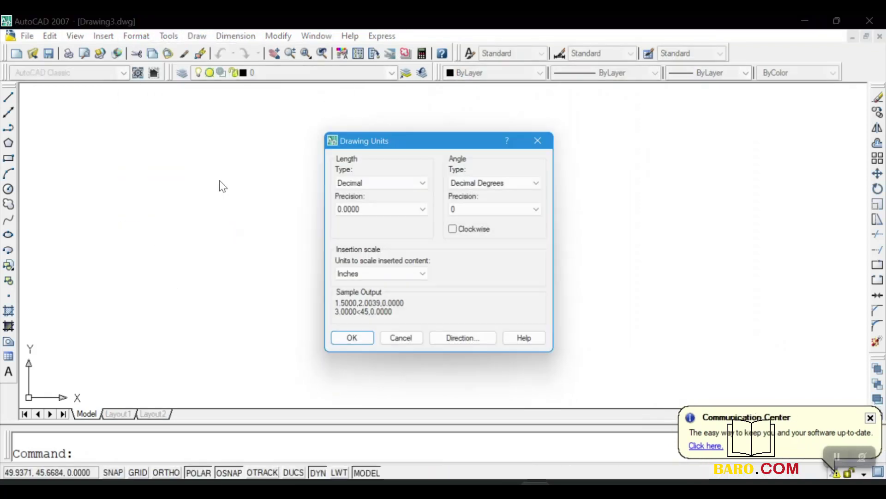
{"action": "left_click", "coordinate": [372, 219]}
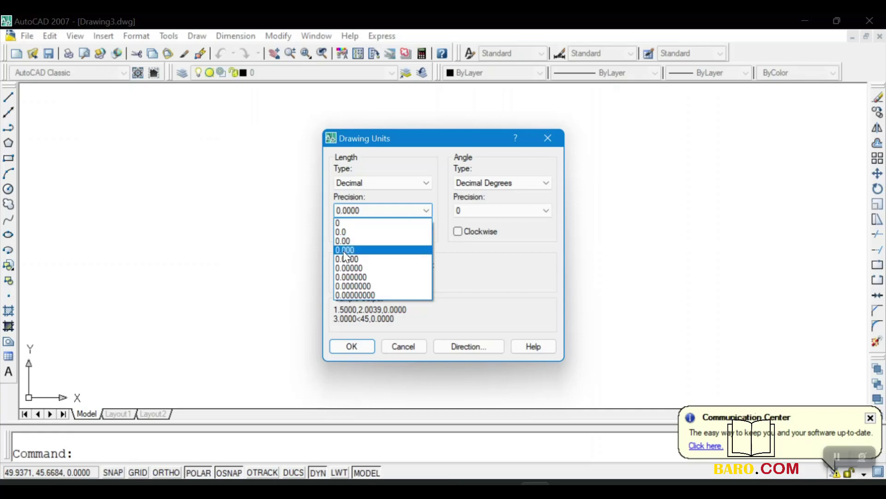
{"action": "left_click", "coordinate": [392, 191]}
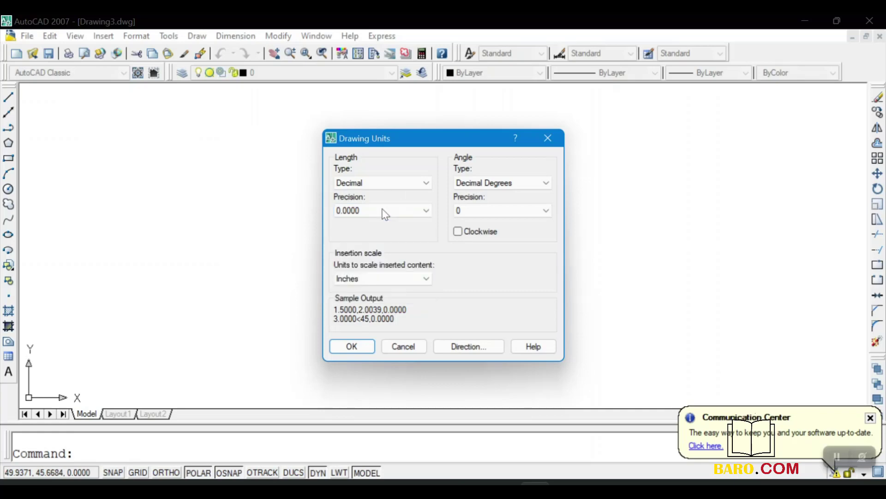
{"action": "left_click", "coordinate": [377, 214]}
{"action": "left_click", "coordinate": [372, 223]}
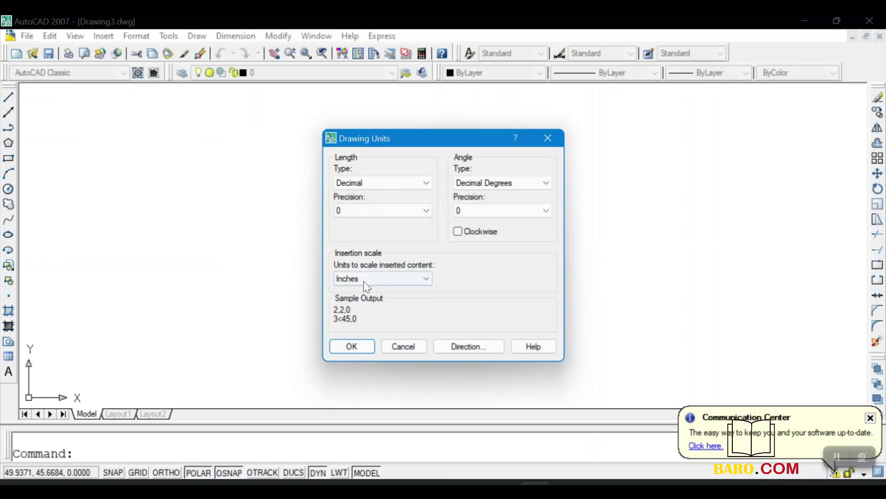
{"action": "left_click", "coordinate": [364, 281]}
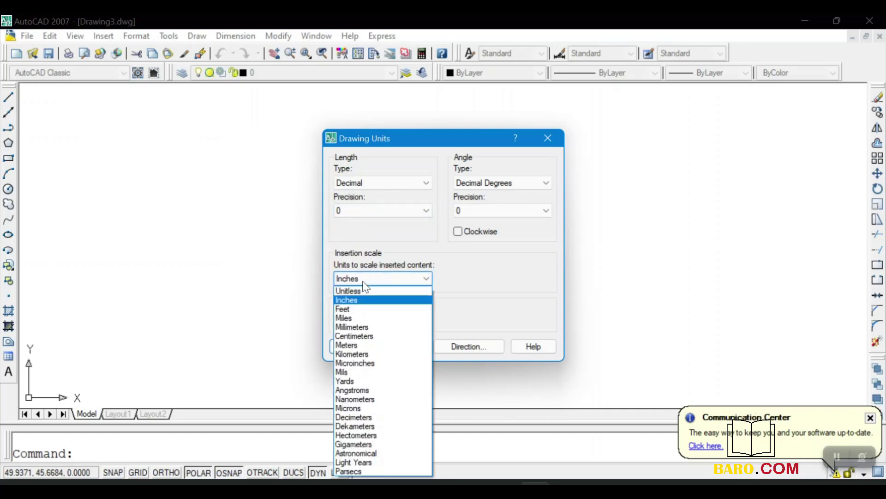
{"action": "left_click", "coordinate": [369, 327]}
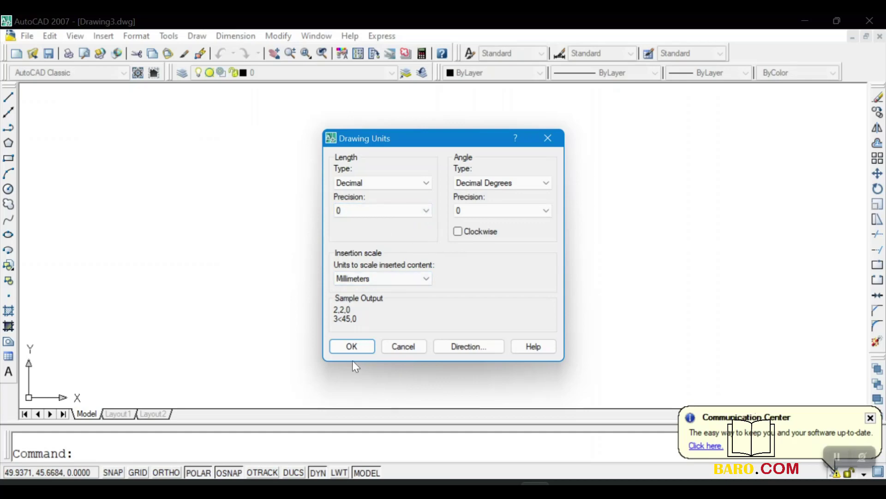
{"action": "left_click", "coordinate": [352, 347]}
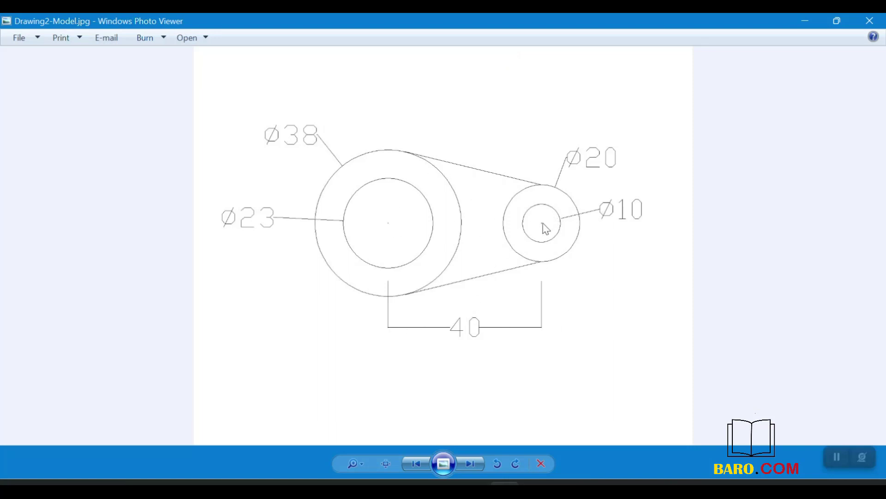
Step: Switch from the reference image back to AutoCAD and set the current lineweight to 0.30 mm
{"action": "left_click", "coordinate": [505, 485]}
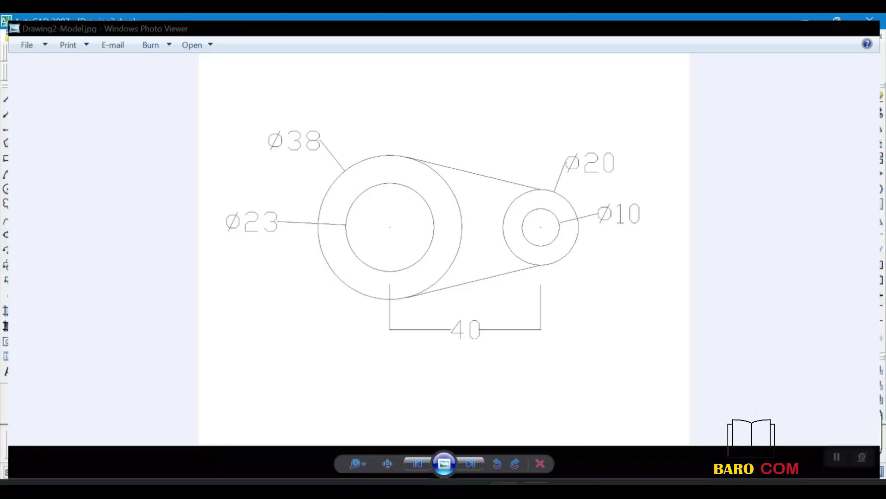
{"action": "left_click", "coordinate": [8, 98]}
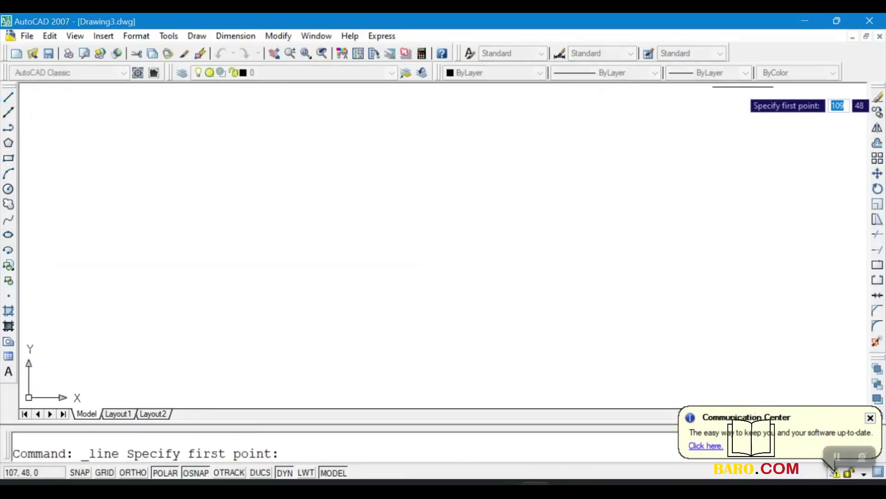
{"action": "key", "text": "Escape"}
{"action": "left_click", "coordinate": [714, 77]}
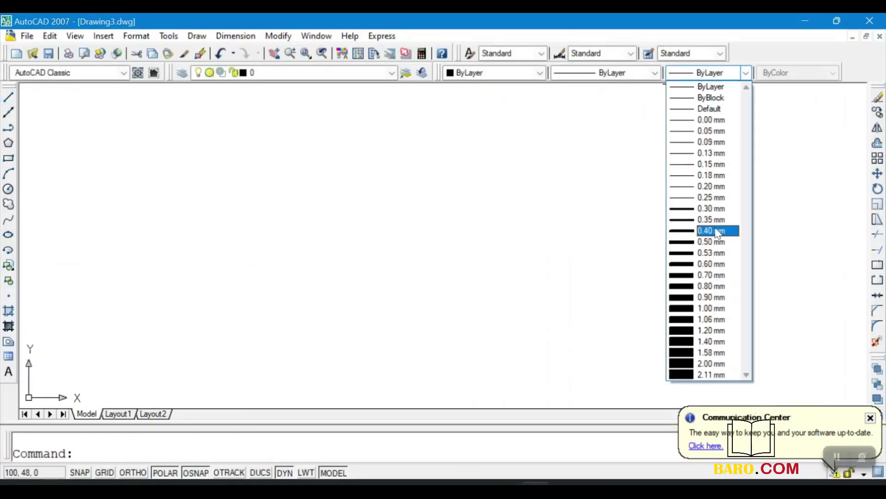
{"action": "left_click", "coordinate": [716, 208]}
Step: Draw a horizontal line 40 mm long across the middle of the drawing area
{"action": "left_click", "coordinate": [6, 99]}
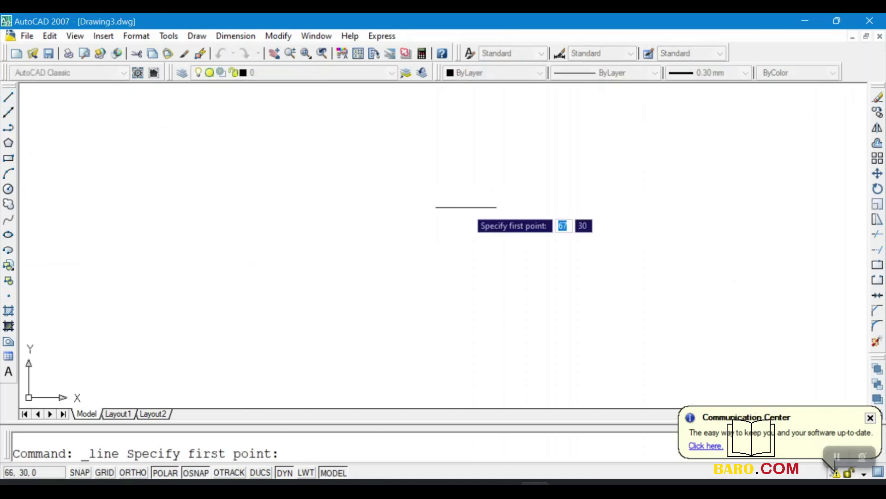
{"action": "left_click", "coordinate": [338, 207]}
{"action": "type", "text": "40"}
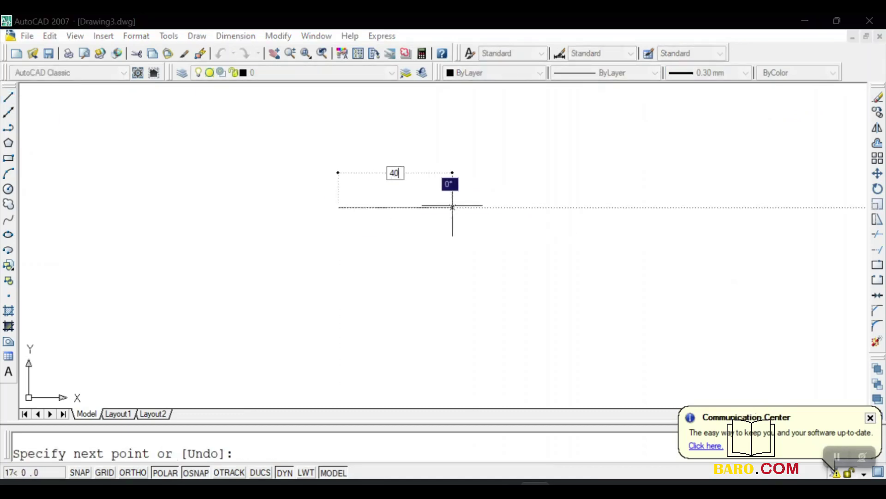
{"action": "key", "text": "Return"}
{"action": "right_click", "coordinate": [461, 210]}
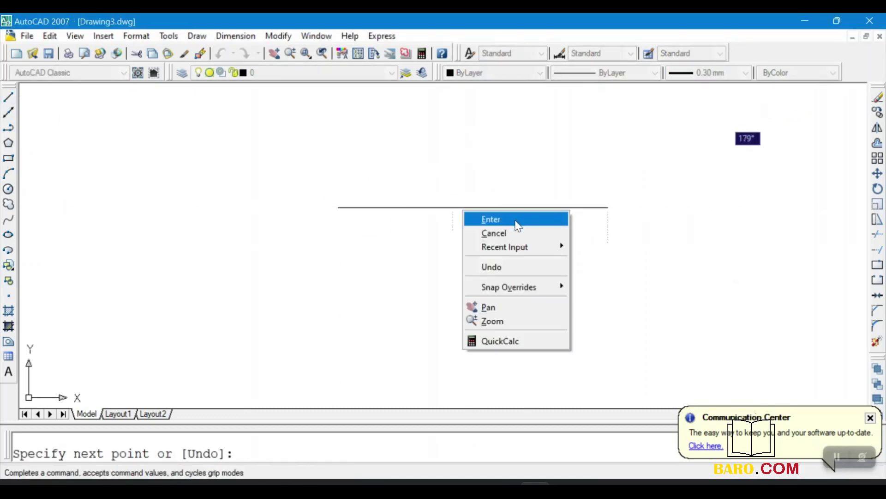
{"action": "left_click", "coordinate": [488, 218]}
Step: Draw a circle of radius 10 mm centred on the right end of the horizontal line
{"action": "left_click", "coordinate": [506, 483]}
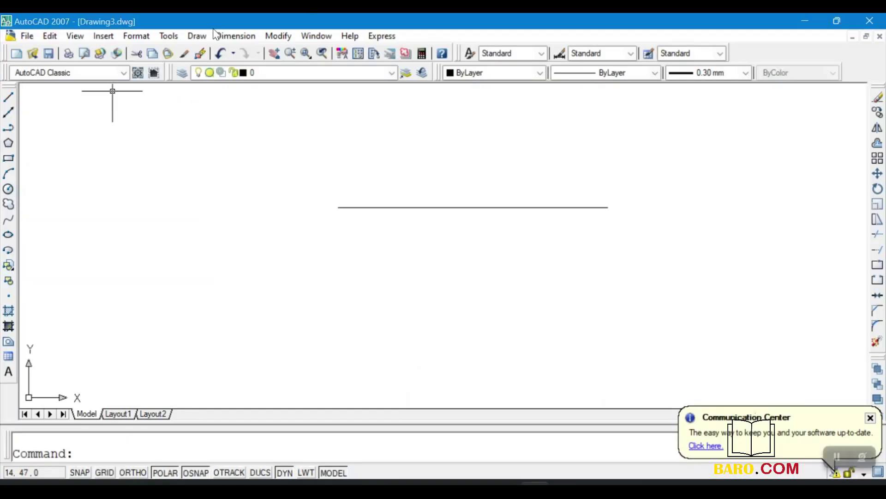
{"action": "left_click", "coordinate": [198, 36]}
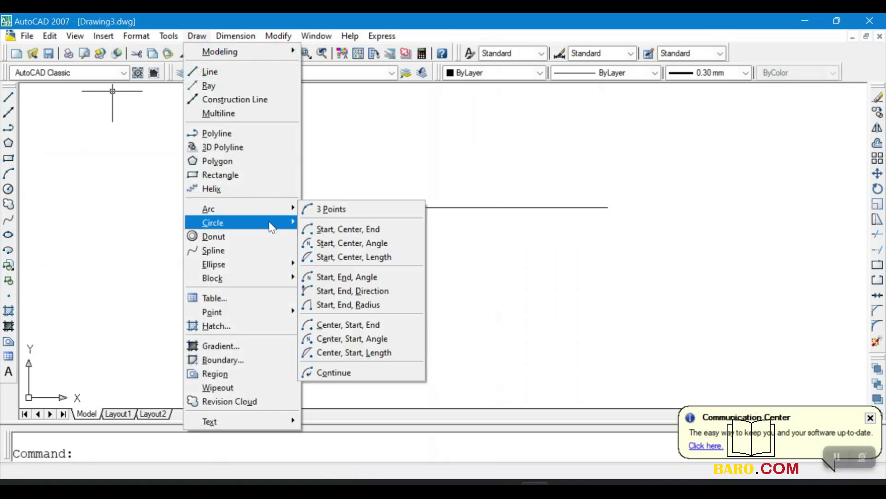
{"action": "mouse_move", "coordinate": [273, 227]}
{"action": "left_click", "coordinate": [371, 223]}
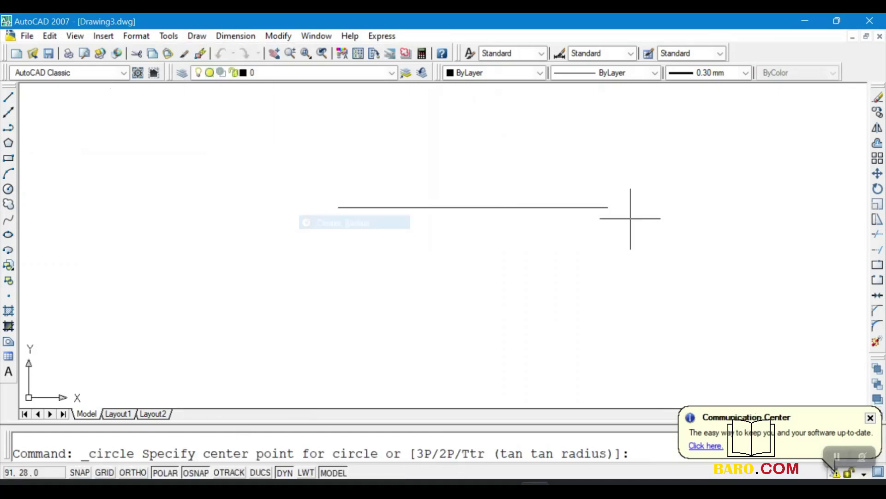
{"action": "left_click", "coordinate": [608, 207]}
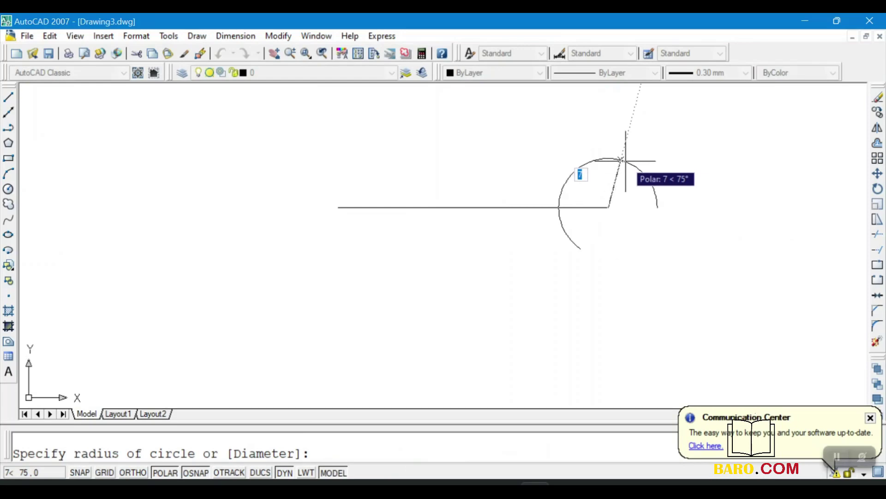
{"action": "type", "text": "10"}
{"action": "key", "text": "Return"}
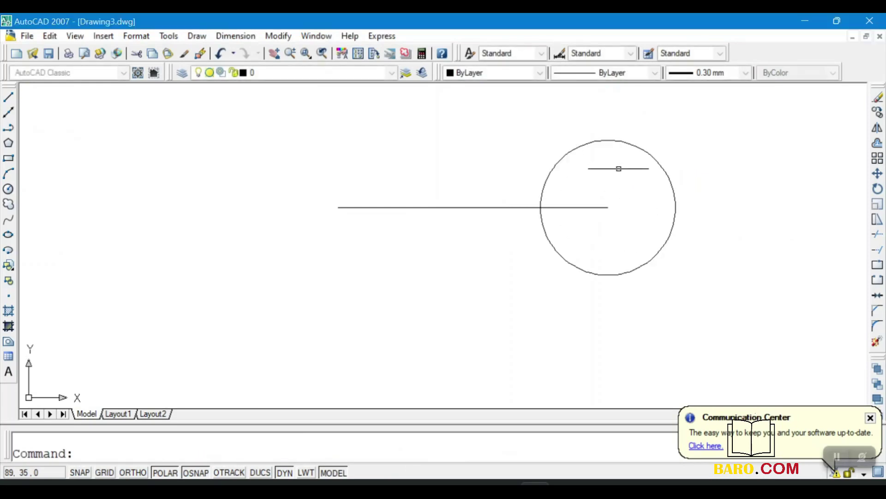
Step: Draw a concentric circle of radius 5 mm inside the circle at the line's right end
{"action": "left_click", "coordinate": [7, 189]}
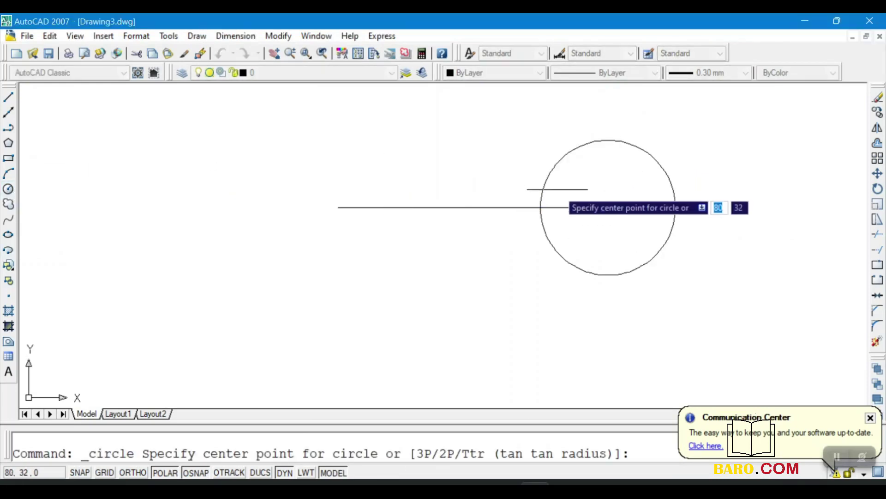
{"action": "key", "text": "Escape"}
{"action": "left_click", "coordinate": [235, 36]}
{"action": "mouse_move", "coordinate": [197, 36]}
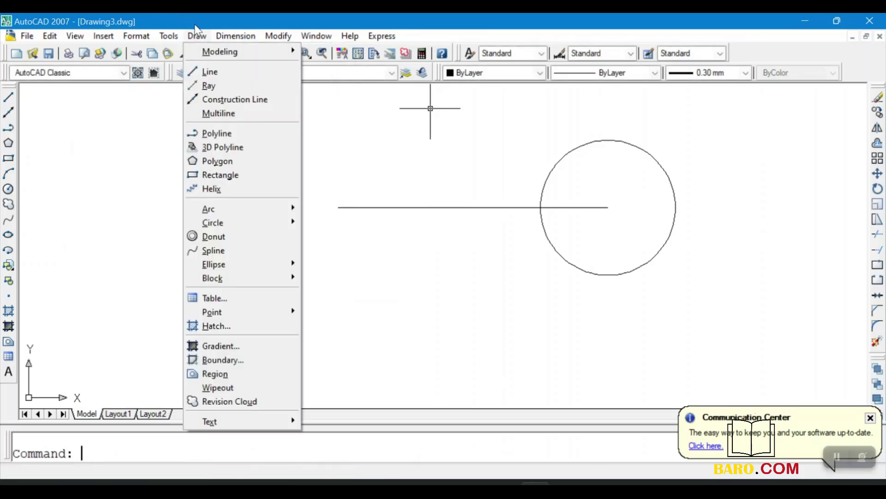
{"action": "mouse_move", "coordinate": [276, 224]}
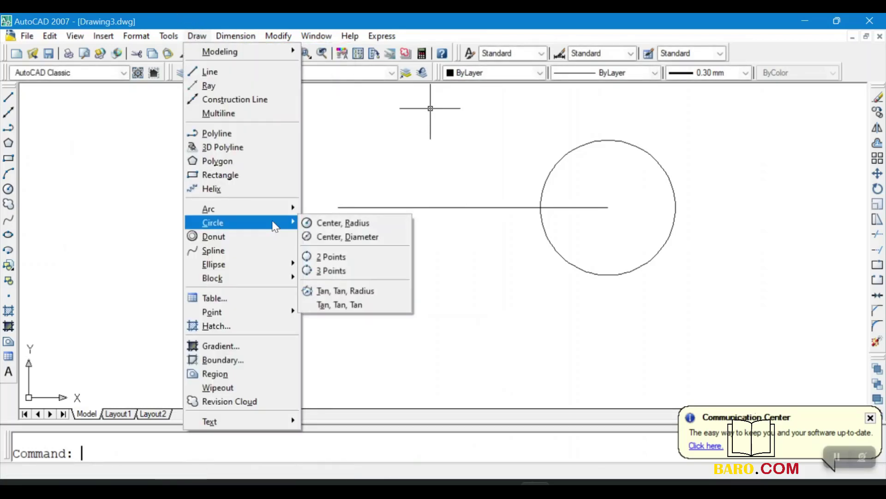
{"action": "left_click", "coordinate": [387, 223]}
{"action": "left_click", "coordinate": [608, 207]}
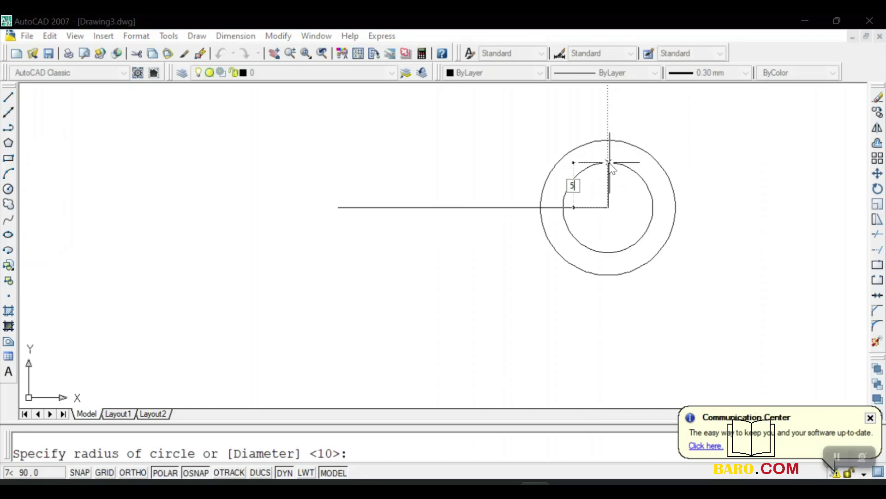
{"action": "type", "text": "5"}
{"action": "key", "text": "Return"}
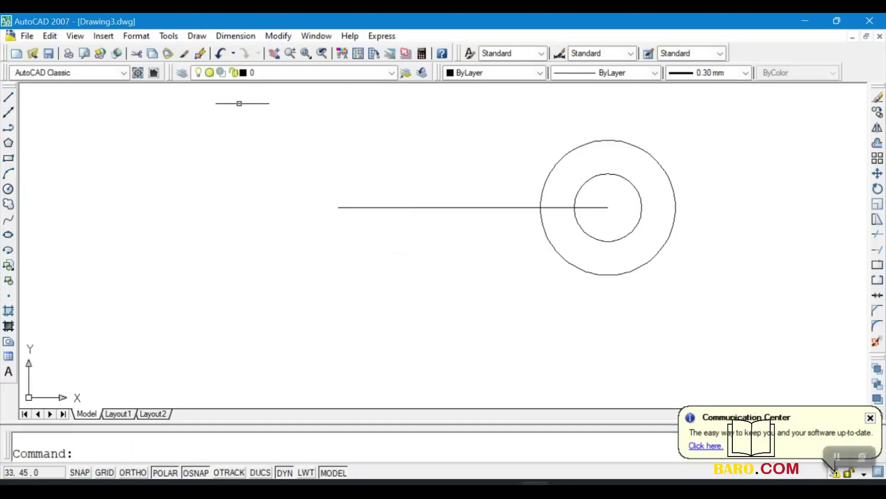
Step: Draw a circle of radius 19 mm centred on the left end of the horizontal line
{"action": "left_click", "coordinate": [197, 36]}
{"action": "mouse_move", "coordinate": [217, 222]}
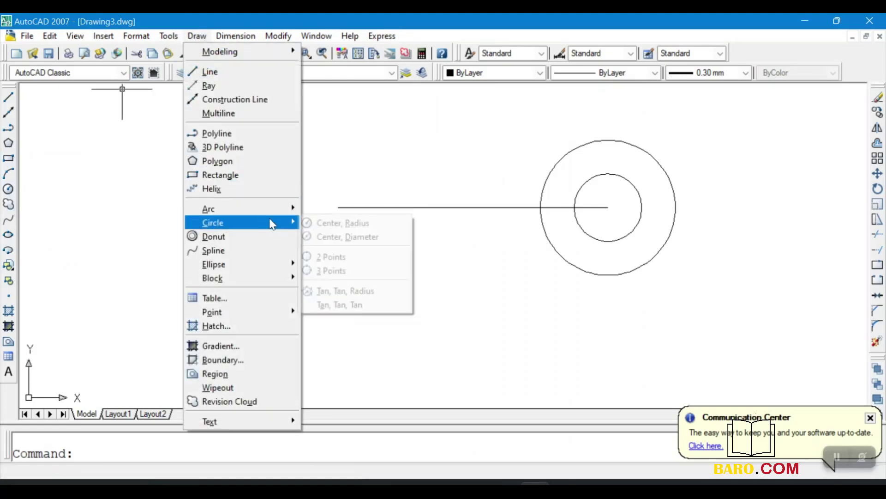
{"action": "left_click", "coordinate": [398, 230]}
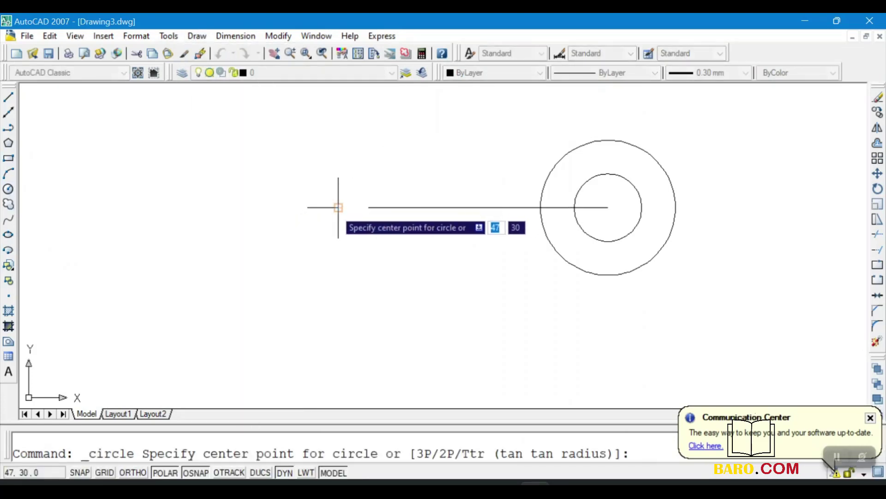
{"action": "left_click", "coordinate": [339, 208]}
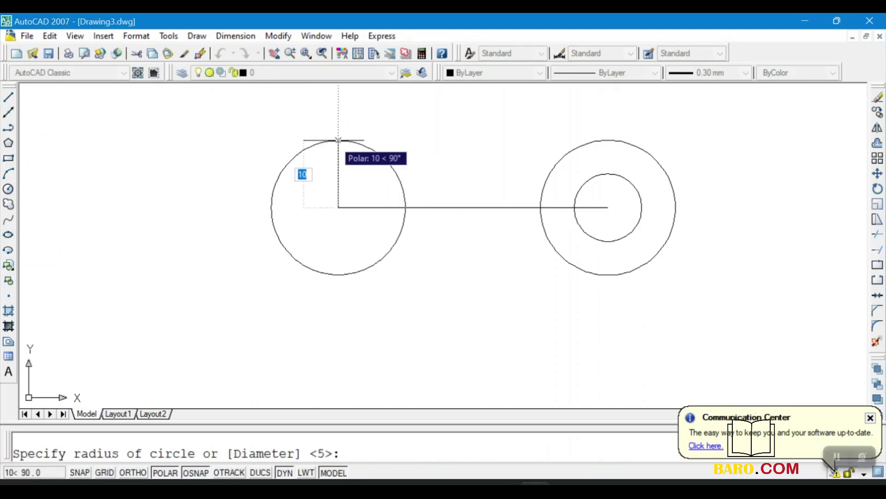
{"action": "type", "text": "1"}
{"action": "key", "text": "Return"}
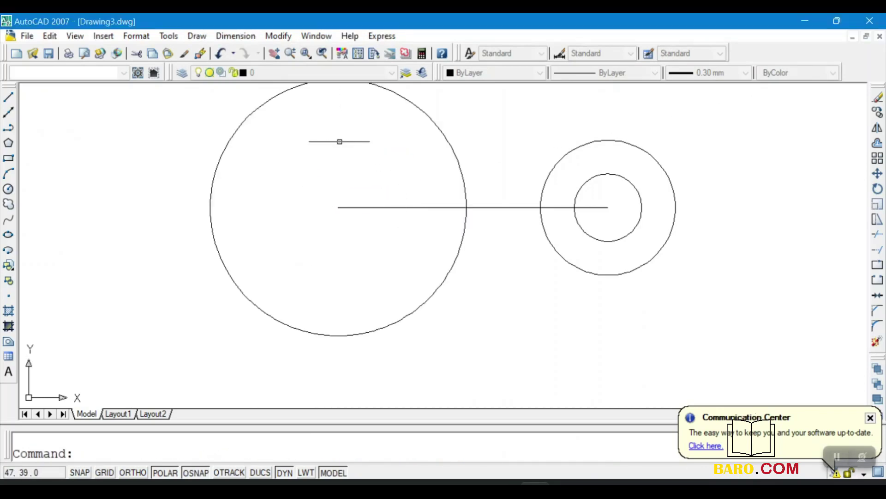
Step: Draw a concentric circle of radius 12 mm inside the large circle at the line's left end
{"action": "left_click", "coordinate": [8, 189]}
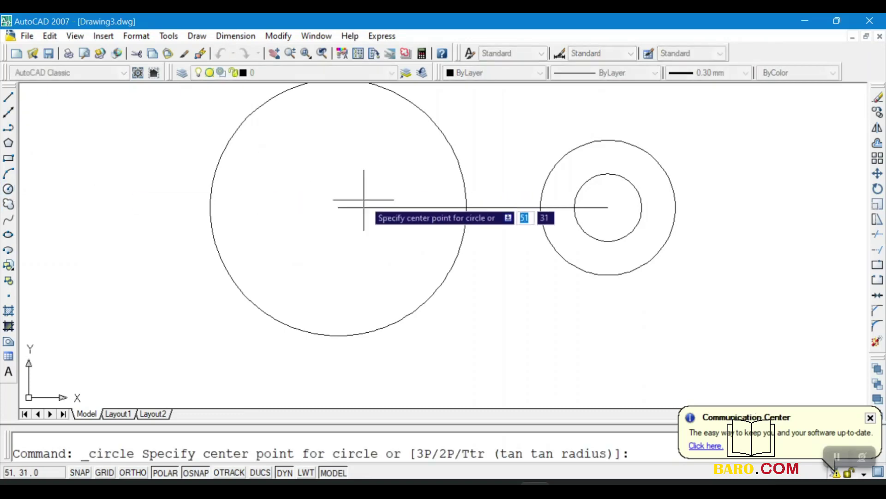
{"action": "left_click", "coordinate": [339, 206]}
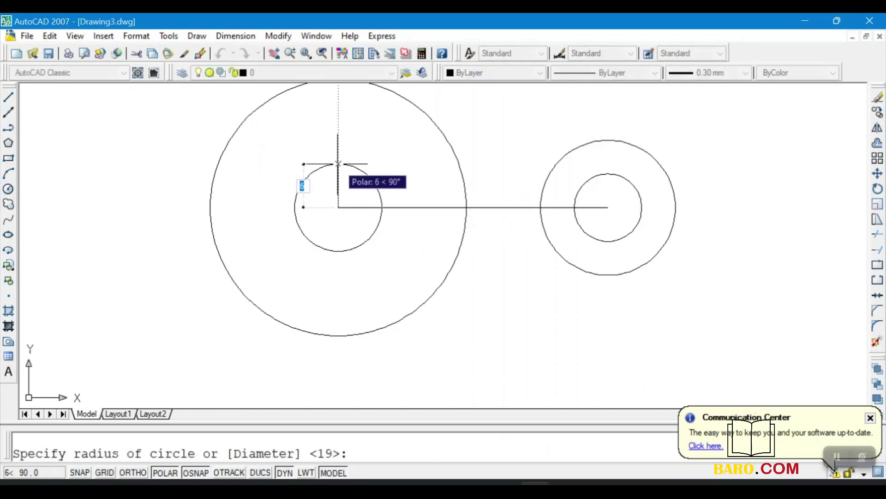
{"action": "type", "text": "12"}
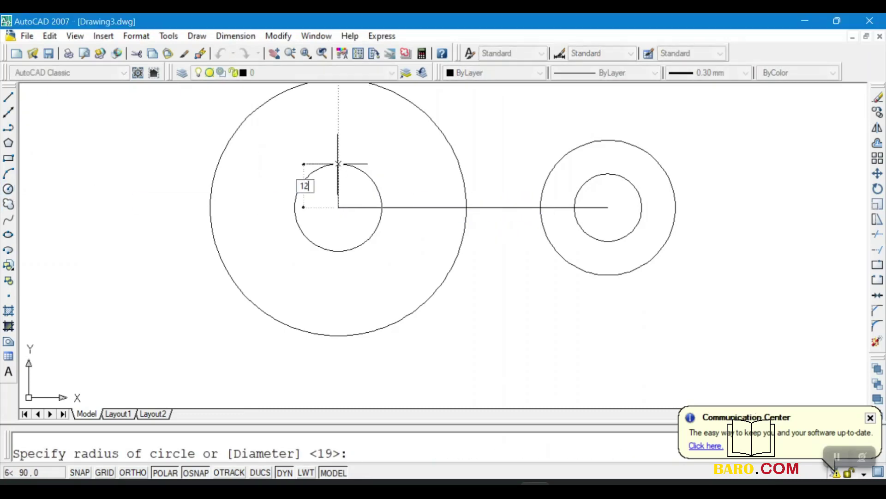
{"action": "key", "text": "Return"}
Step: Draw a line from the top quadrant of the large outer circle to the top quadrant of the small outer circle
{"action": "scroll", "coordinate": [395, 217], "scroll_direction": "down", "scroll_amount": 4}
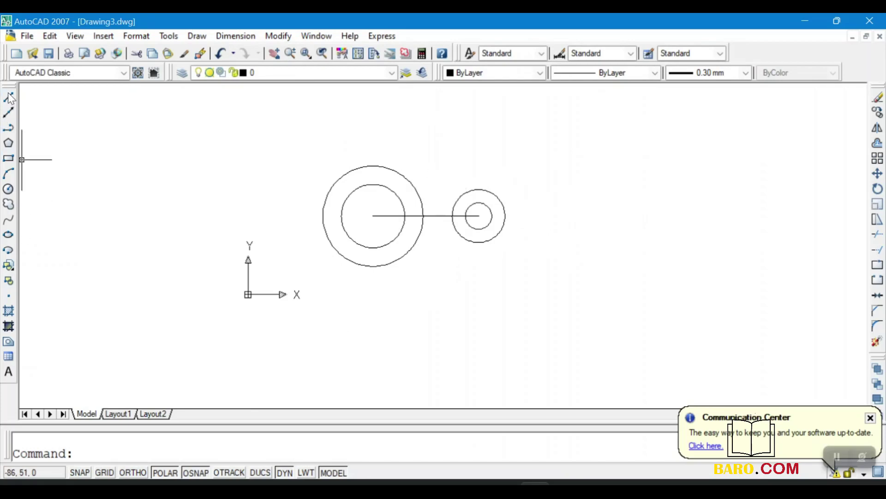
{"action": "left_click", "coordinate": [373, 166]}
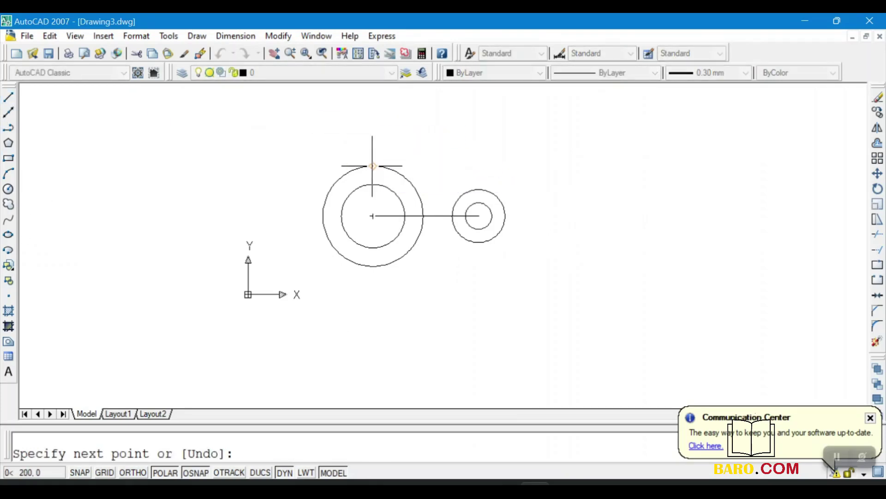
{"action": "scroll", "coordinate": [485, 194], "scroll_direction": "up", "scroll_amount": 5}
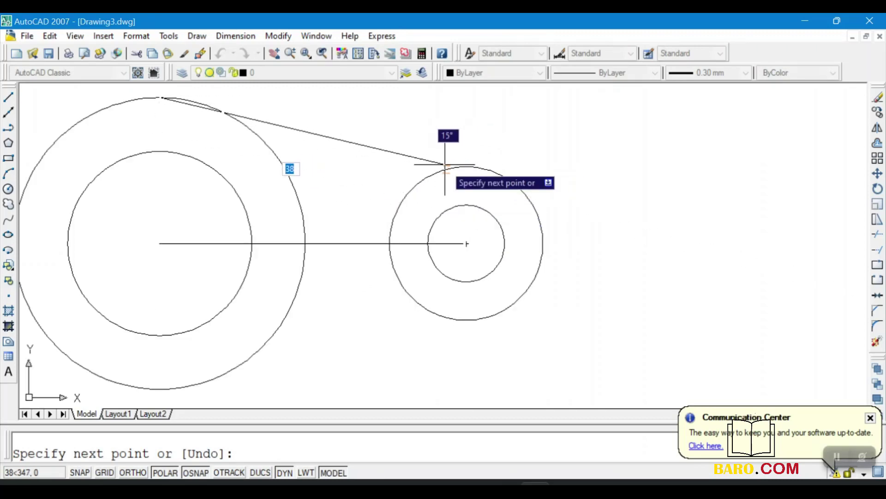
{"action": "left_click", "coordinate": [471, 166]}
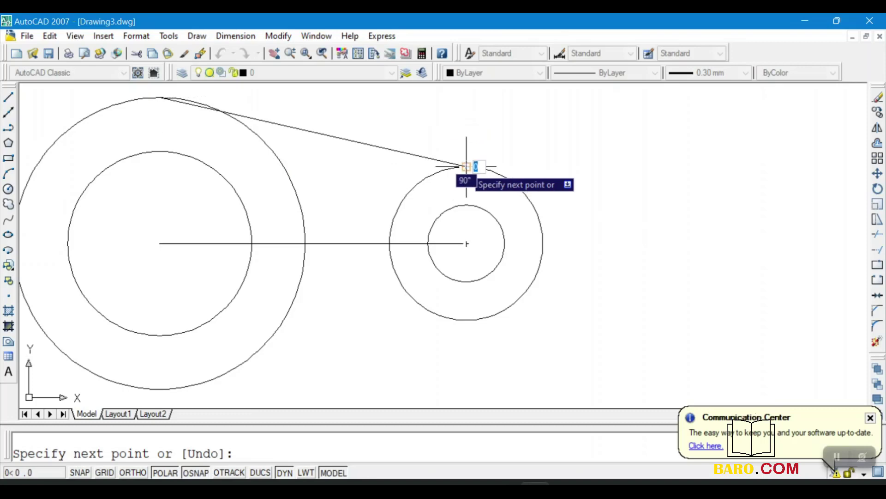
{"action": "right_click", "coordinate": [467, 168]}
{"action": "left_click", "coordinate": [491, 177]}
{"action": "scroll", "coordinate": [439, 193], "scroll_direction": "down", "scroll_amount": 4}
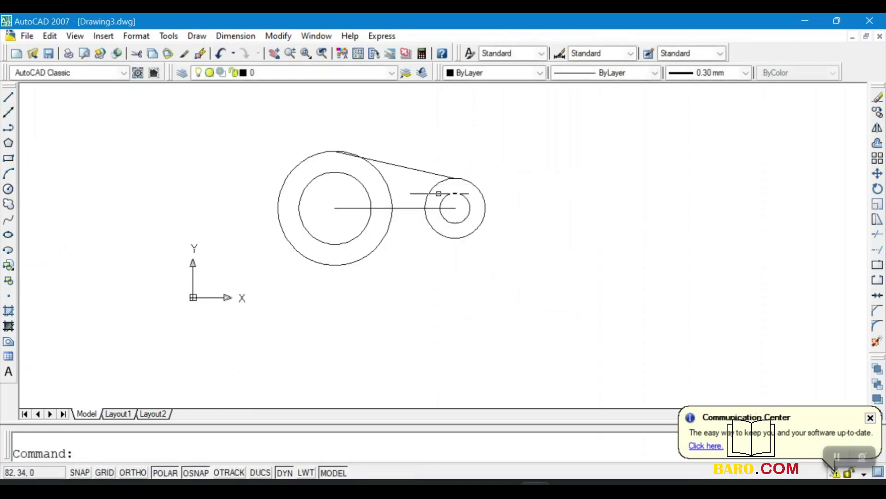
Step: Delete the upper line connecting the two outer circles
{"action": "scroll", "coordinate": [345, 144], "scroll_direction": "up", "scroll_amount": 7}
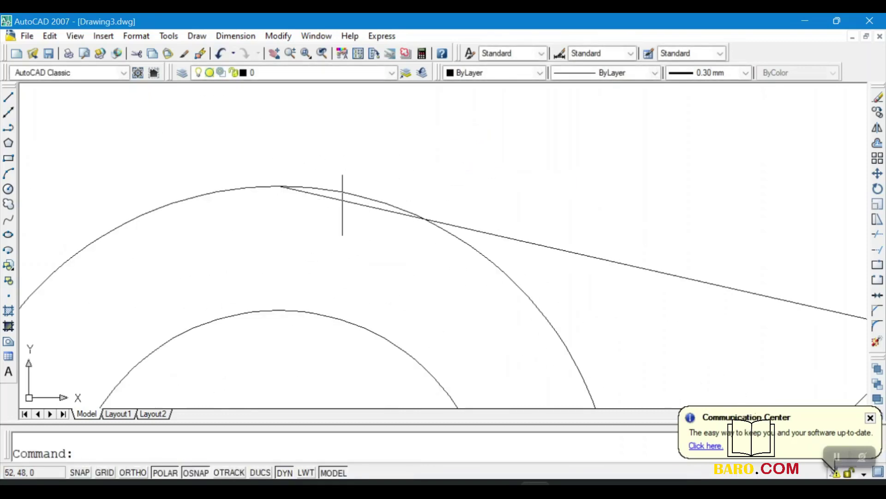
{"action": "left_click", "coordinate": [339, 200]}
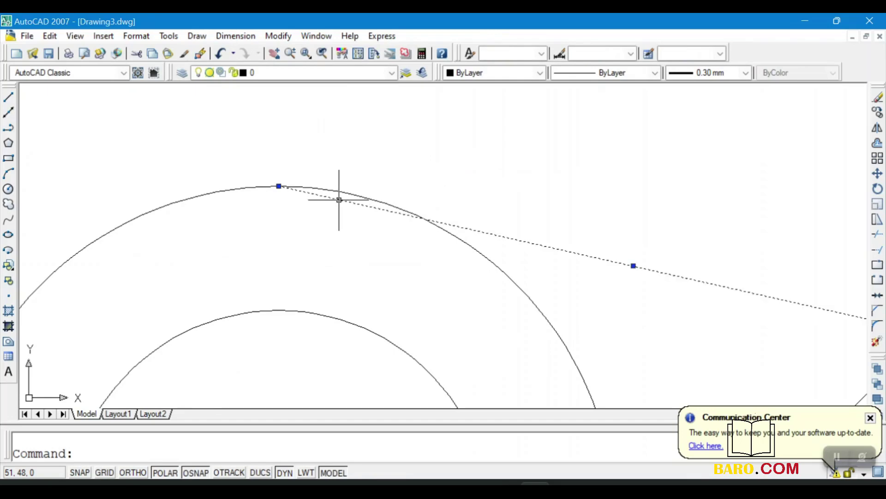
{"action": "key", "text": "Delete"}
Step: Try to redraw the upper connecting line from the top of the large outer circle to the small outer circle, and undo it
{"action": "left_click", "coordinate": [8, 97]}
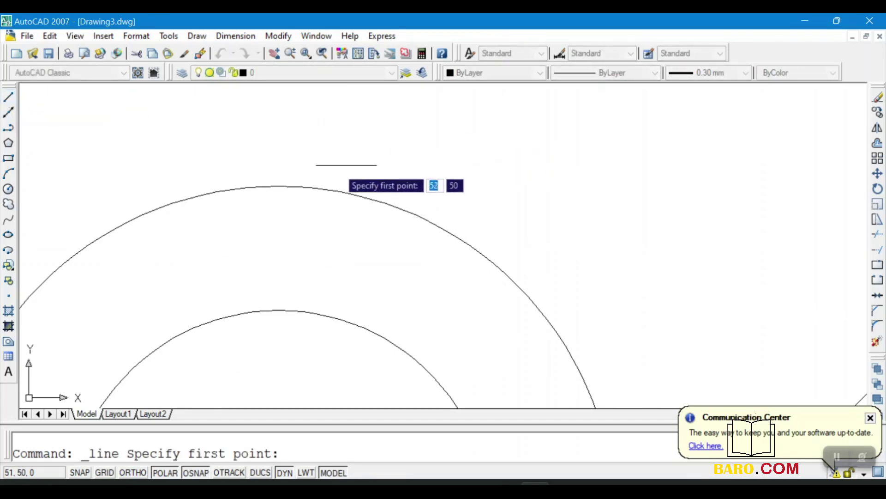
{"action": "left_click", "coordinate": [279, 186]}
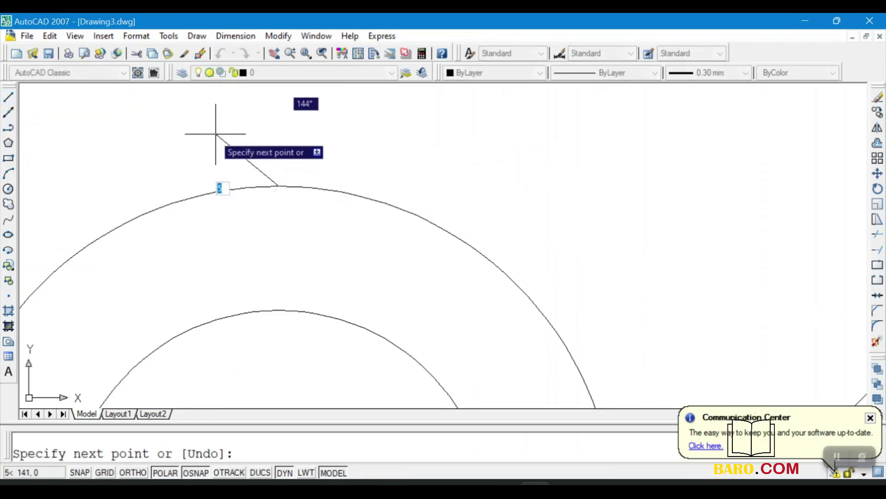
{"action": "scroll", "coordinate": [465, 182], "scroll_direction": "down", "scroll_amount": 5}
{"action": "scroll", "coordinate": [421, 192], "scroll_direction": "up", "scroll_amount": 4}
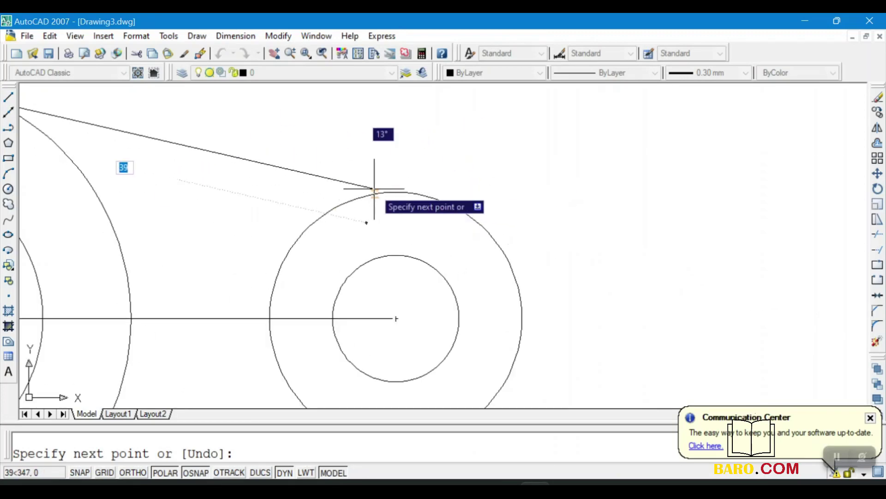
{"action": "left_click", "coordinate": [421, 193]}
{"action": "scroll", "coordinate": [486, 178], "scroll_direction": "down", "scroll_amount": 3}
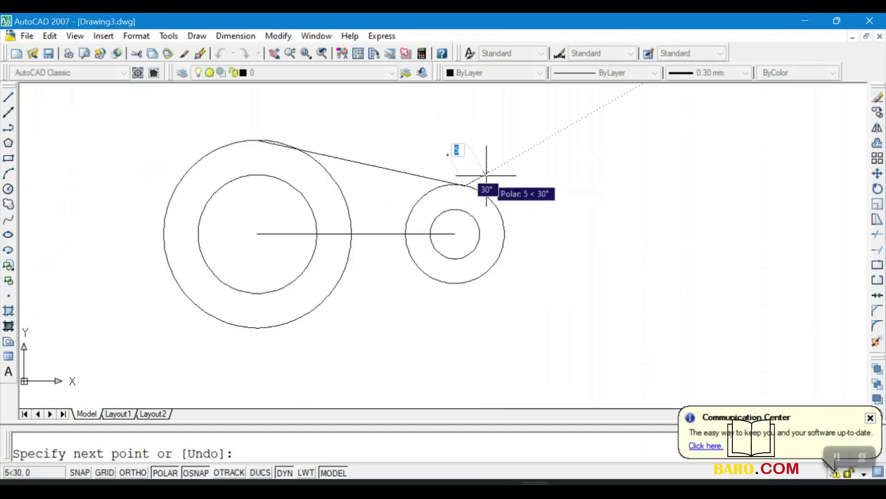
{"action": "key", "text": "ctrl+z"}
{"action": "key", "text": "Escape"}
Step: Draw a line from the top quadrant of the small outer circle to the upper tangent point on the large outer circle
{"action": "key", "text": "Return"}
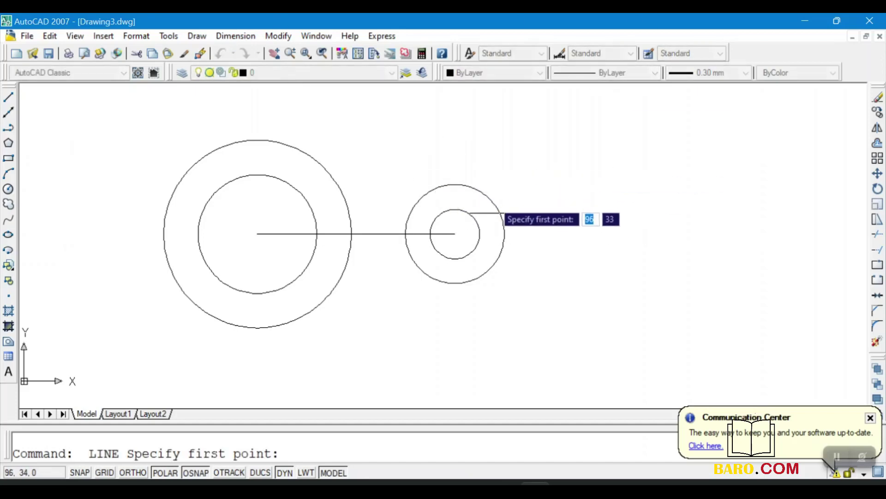
{"action": "left_click", "coordinate": [455, 184]}
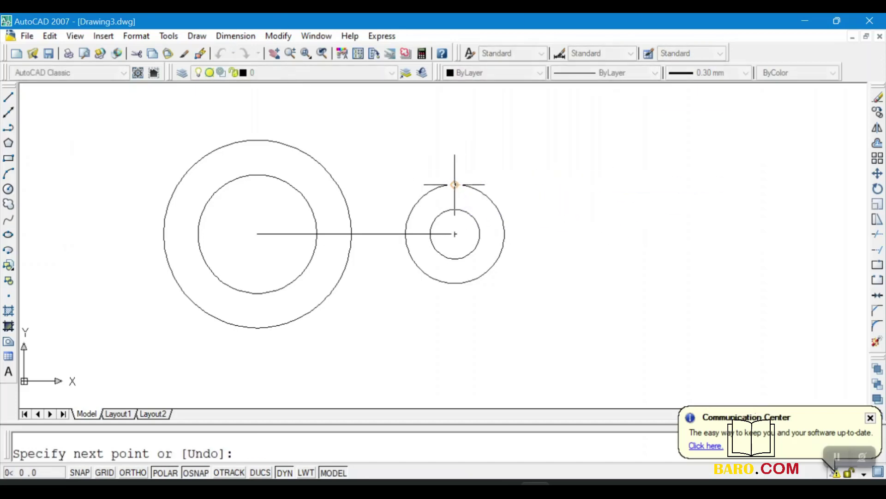
{"action": "right_click", "coordinate": [279, 142]}
{"action": "left_click", "coordinate": [307, 152]}
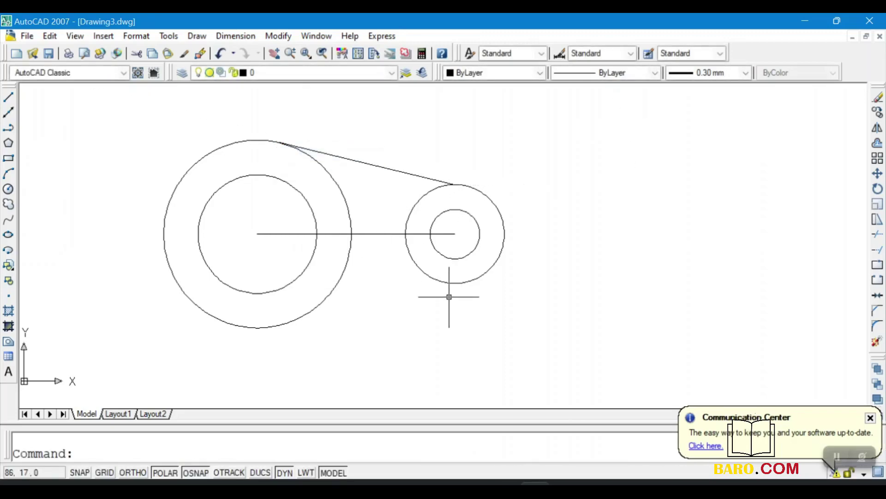
Step: Draw a line from the bottom quadrant of the small outer circle to the lower tangent point on the large outer circle
{"action": "key", "text": "Return"}
{"action": "left_click", "coordinate": [455, 283]}
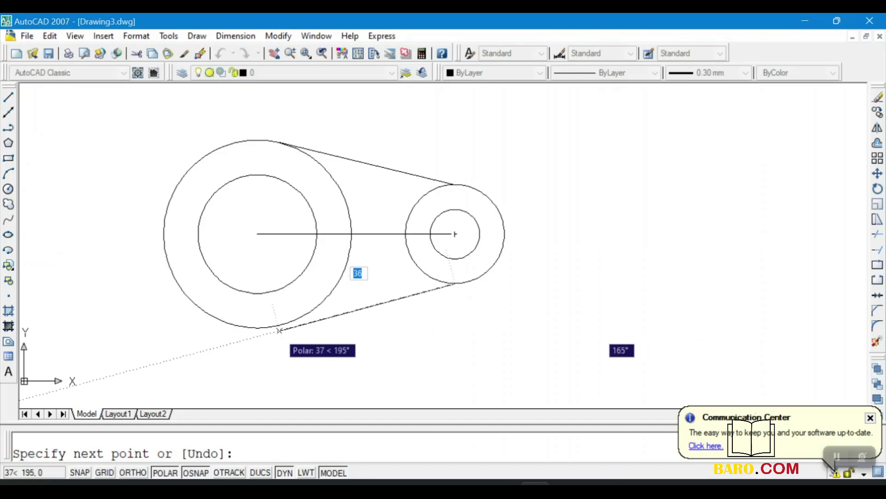
{"action": "left_click", "coordinate": [279, 323]}
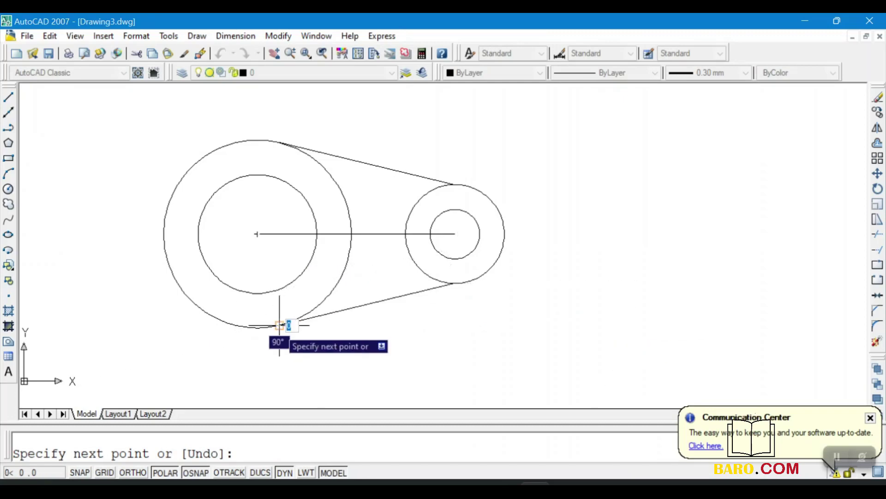
{"action": "right_click", "coordinate": [286, 329]}
{"action": "left_click", "coordinate": [303, 337]}
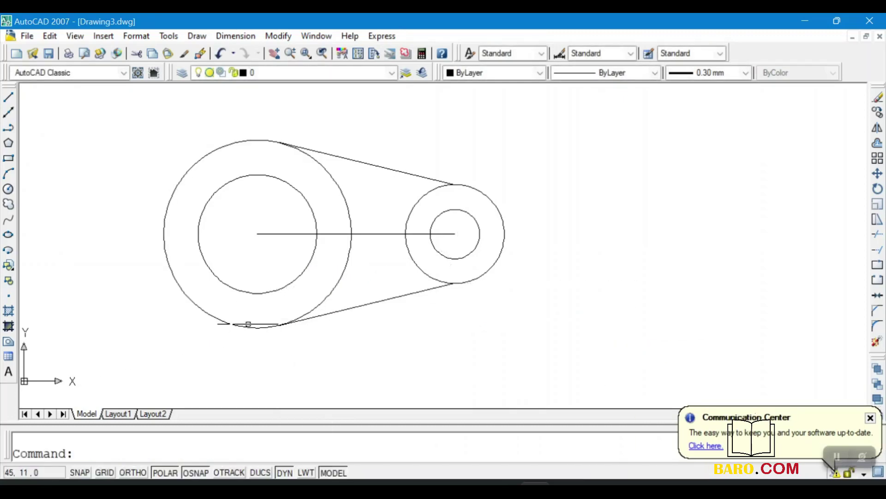
Step: Delete the horizontal centre line joining the centres of the two hubs
{"action": "left_click", "coordinate": [320, 232]}
{"action": "key", "text": "Delete"}
{"action": "scroll", "coordinate": [387, 235], "scroll_direction": "down", "scroll_amount": 2}
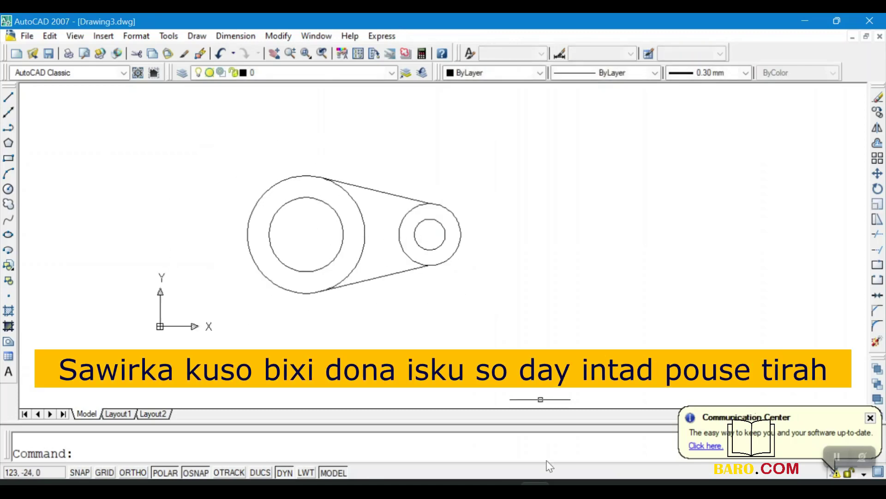